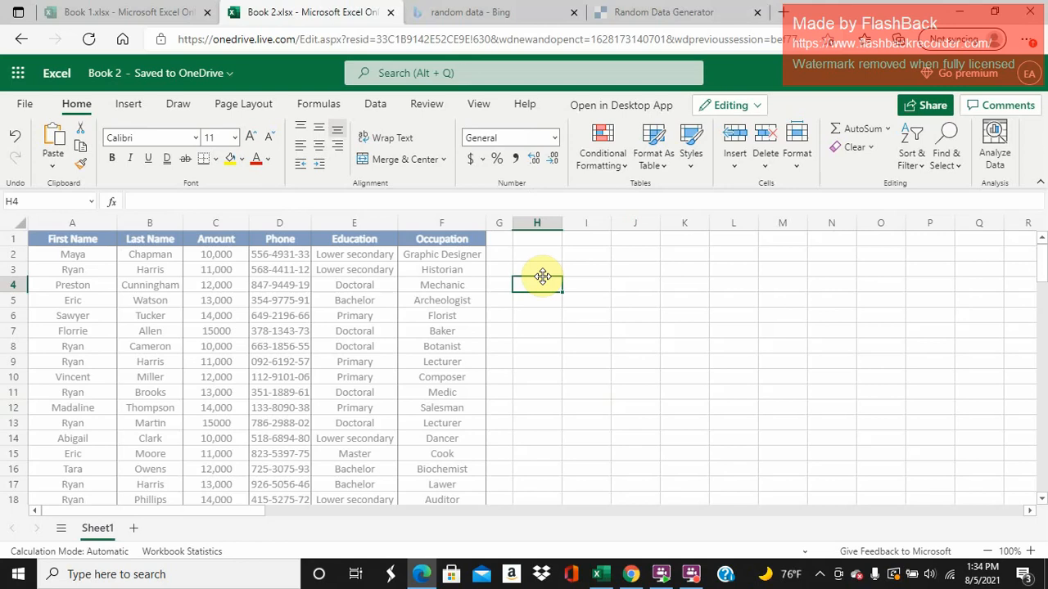
- Start a SUMIF formula in H2 with the First Name column A:A as the criteria range
{"action": "key", "text": "Up"}
{"action": "key", "text": "Up"}
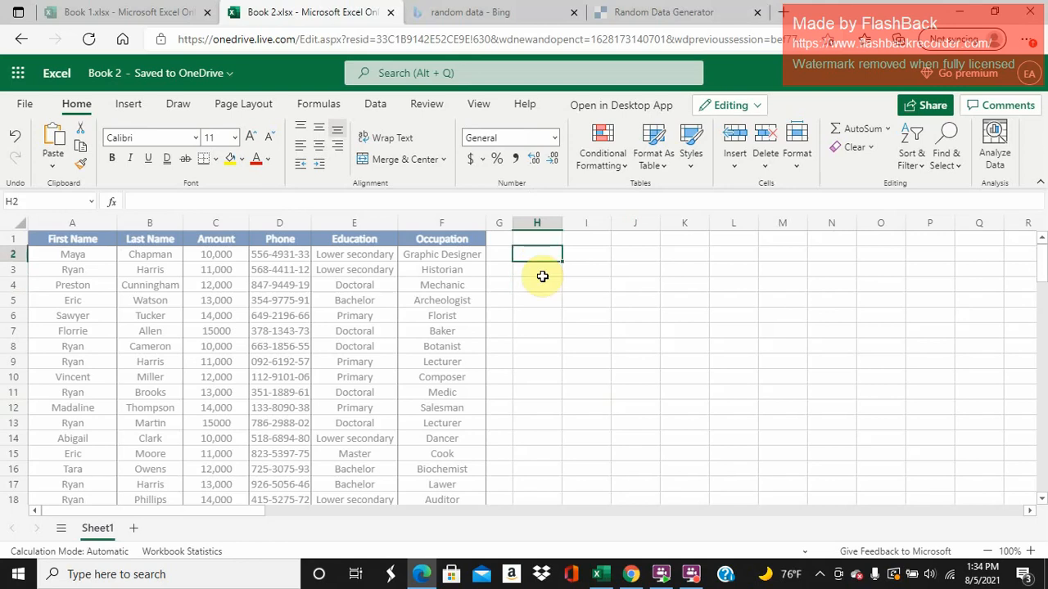
{"action": "type", "text": "=su"}
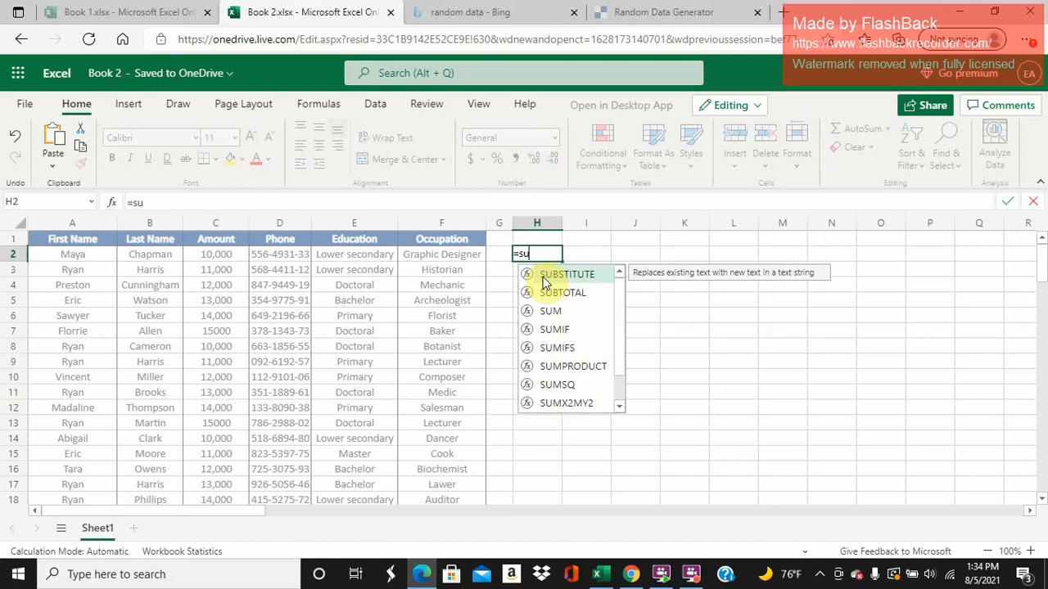
{"action": "type", "text": "mif"}
{"action": "double_click", "coordinate": [543, 277]}
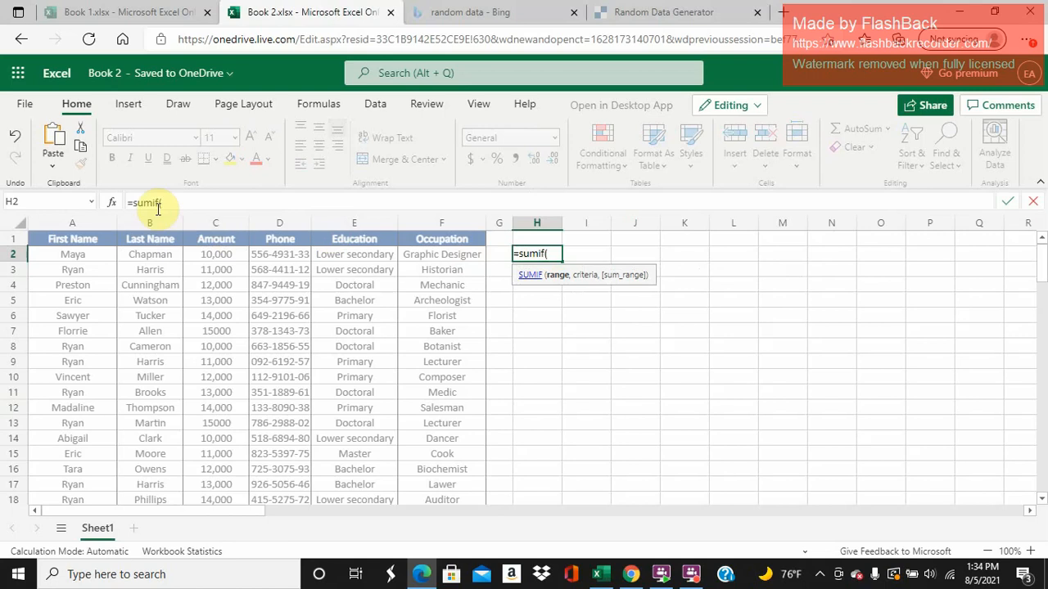
{"action": "left_click", "coordinate": [94, 224]}
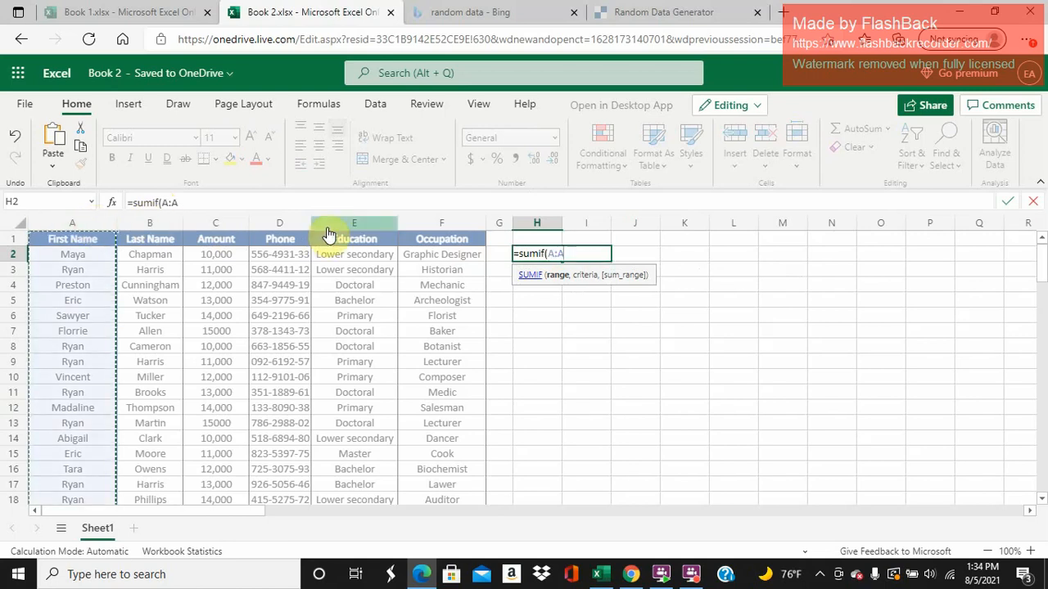
{"action": "type", "text": ","}
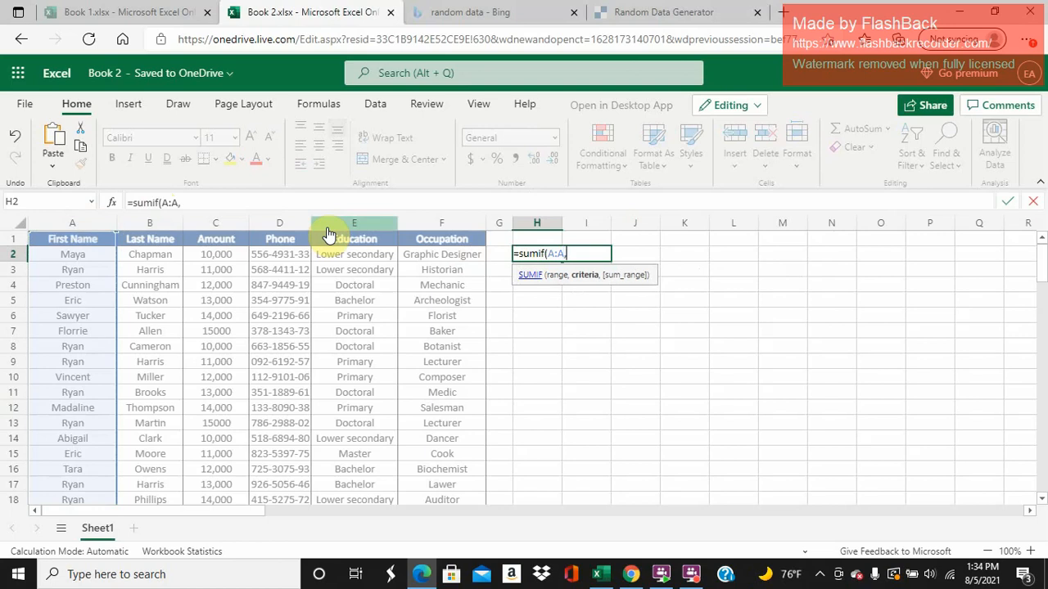
{"action": "type", "text": "\"Ryan\","}
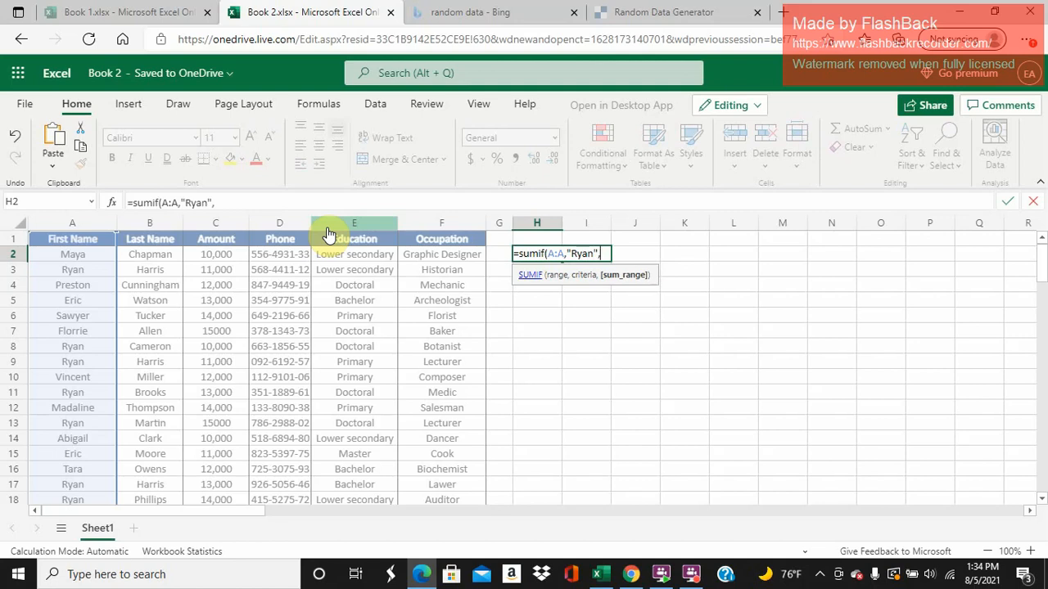
- Complete the H2 formula with the first name from A3 as the quoted criterion and the Amount column C:C as the sum range
{"action": "left_click", "coordinate": [203, 225]}
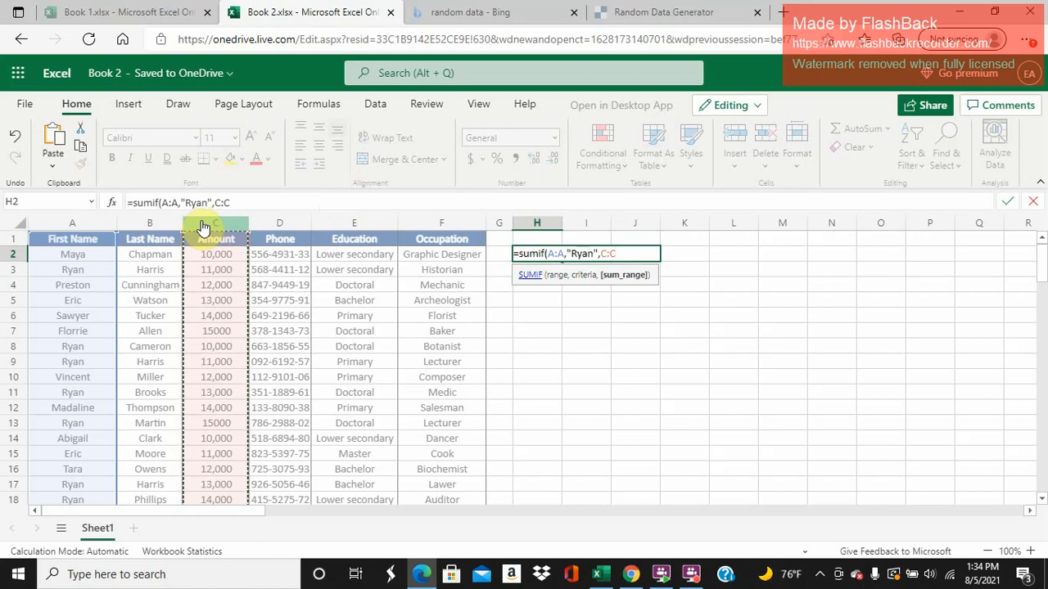
{"action": "type", "text": ")"}
{"action": "key", "text": "Return"}
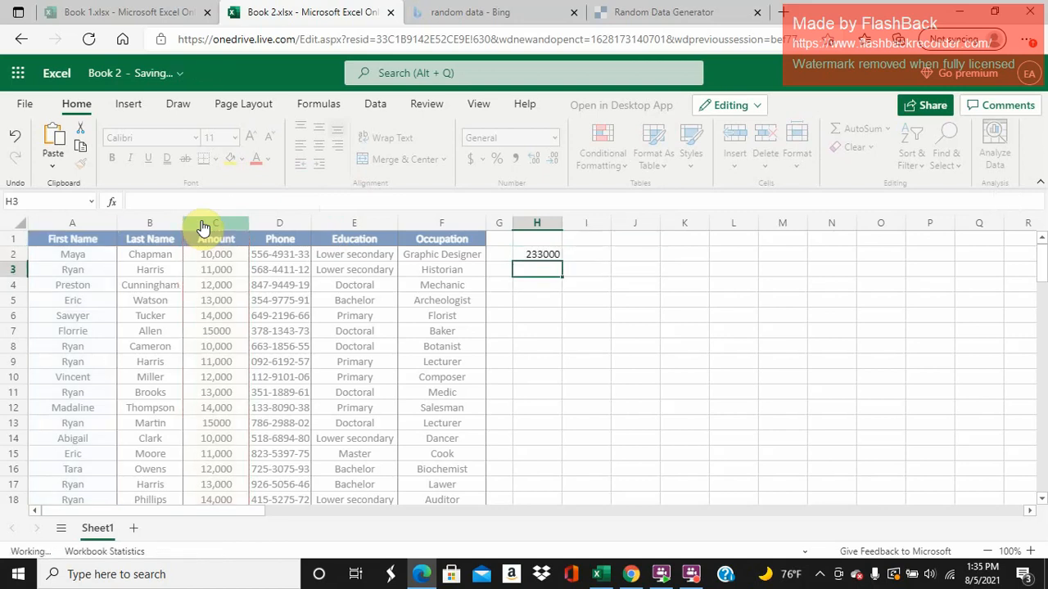
{"action": "key", "text": "Up"}
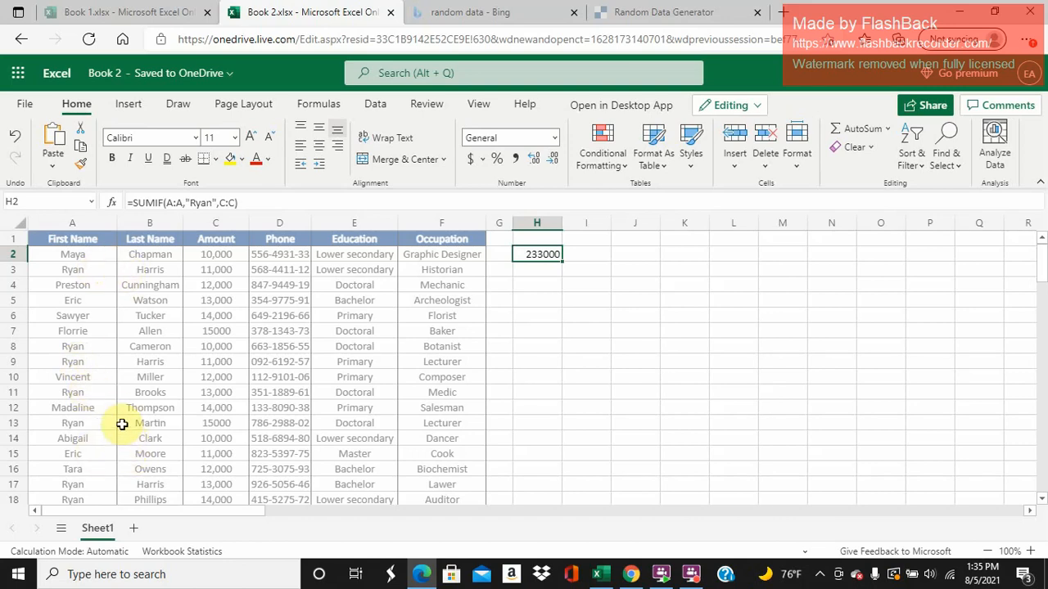
- Start a SUMIFS formula in H4 with the Amount column C:C as the sum range
{"action": "left_click", "coordinate": [524, 290]}
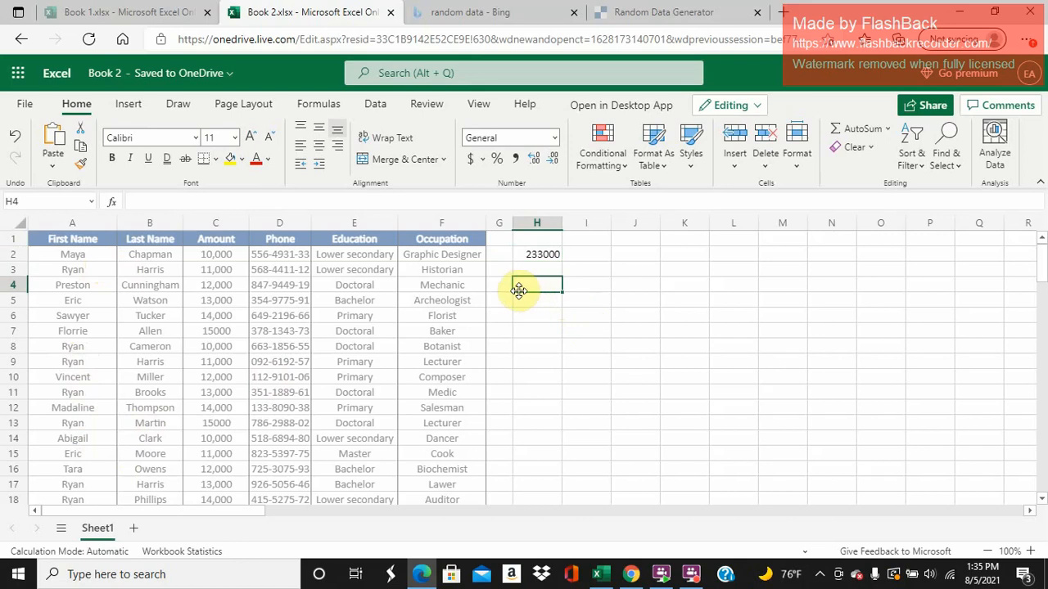
{"action": "type", "text": "=sumif"}
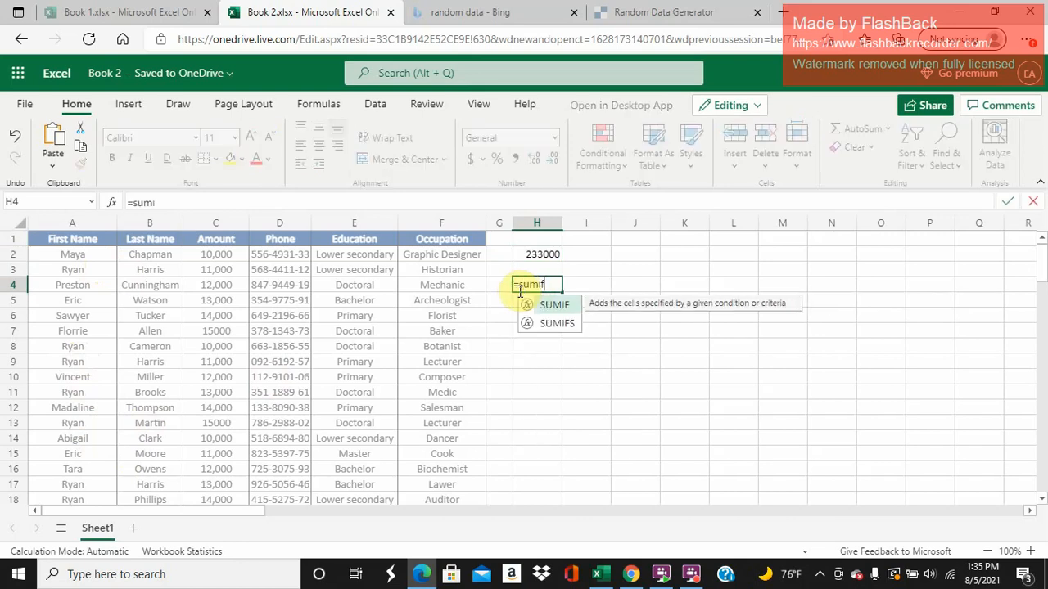
{"action": "type", "text": "s"}
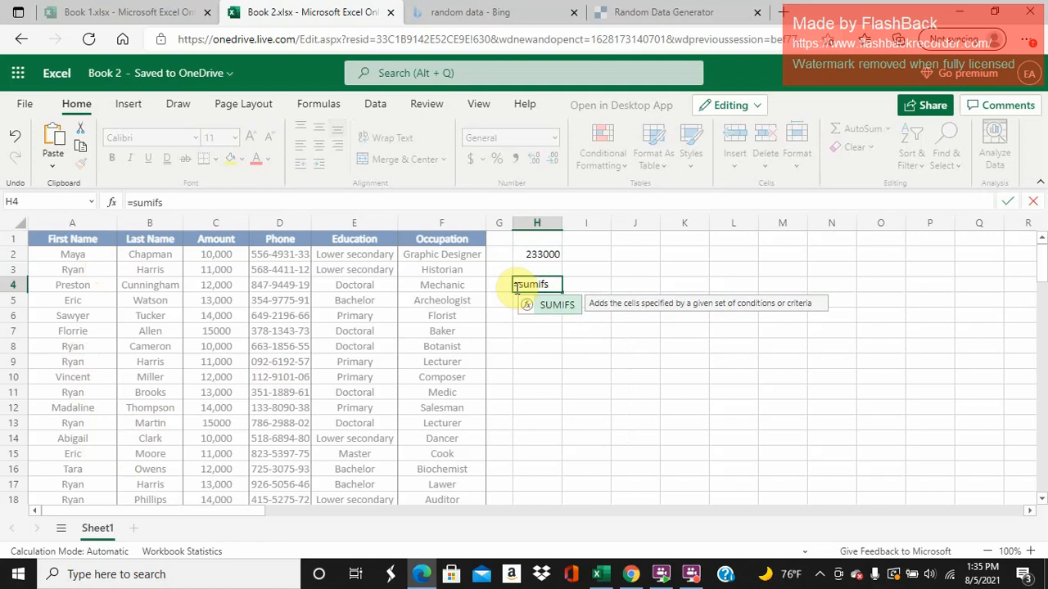
{"action": "type", "text": "("}
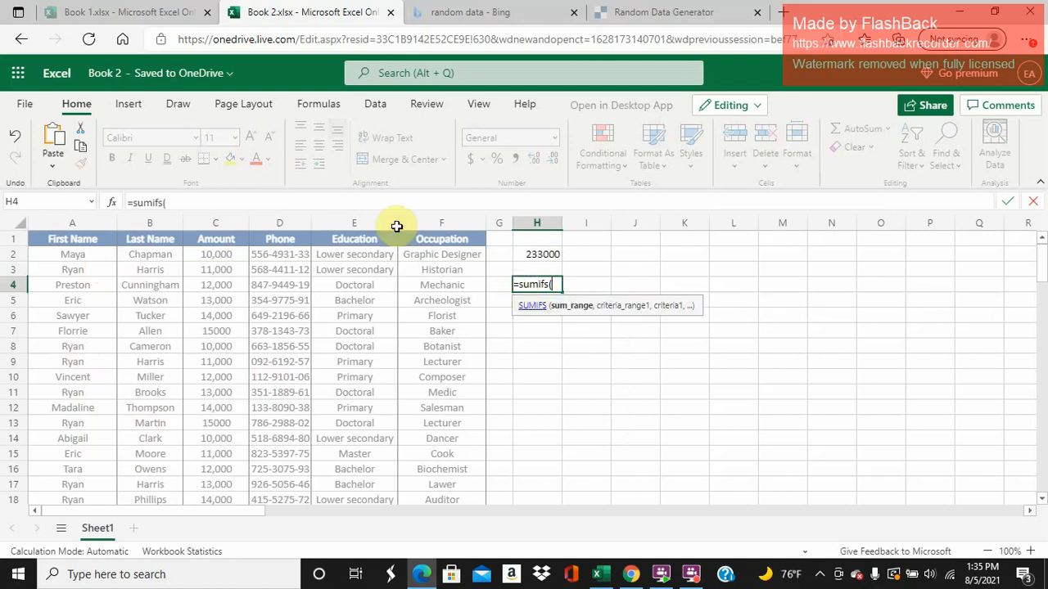
{"action": "left_click", "coordinate": [219, 226]}
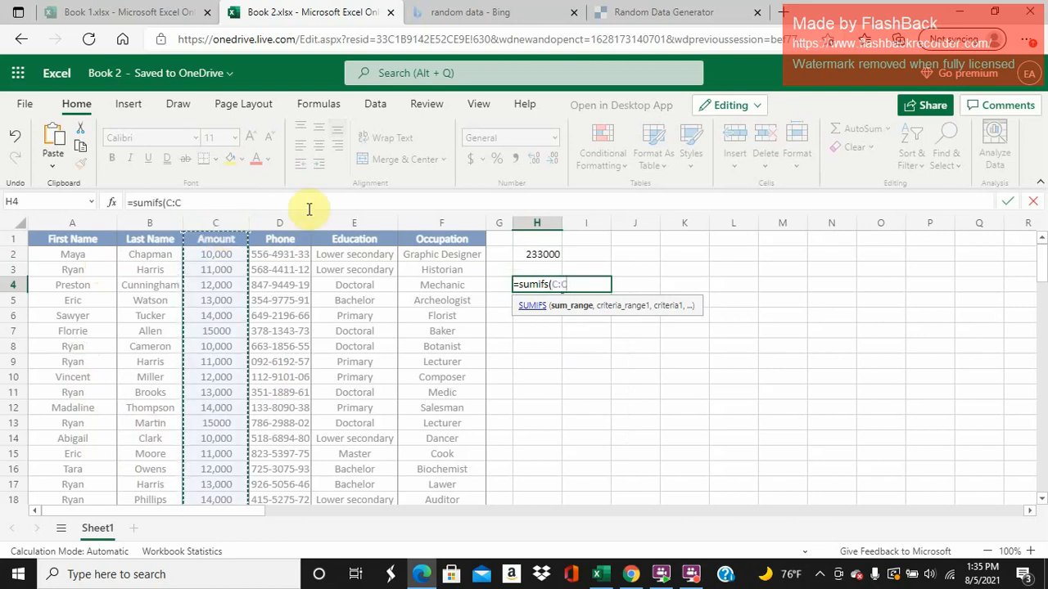
{"action": "type", "text": ","}
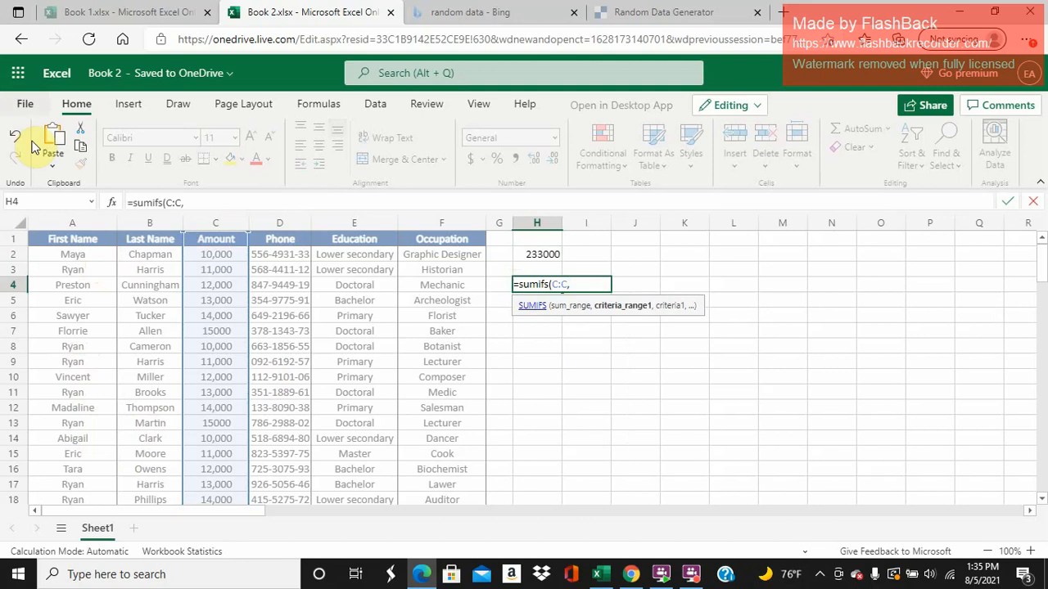
- Add the First Name column A:A as the first criteria range, with the first name from A3 as its quoted criterion
{"action": "left_click", "coordinate": [72, 225]}
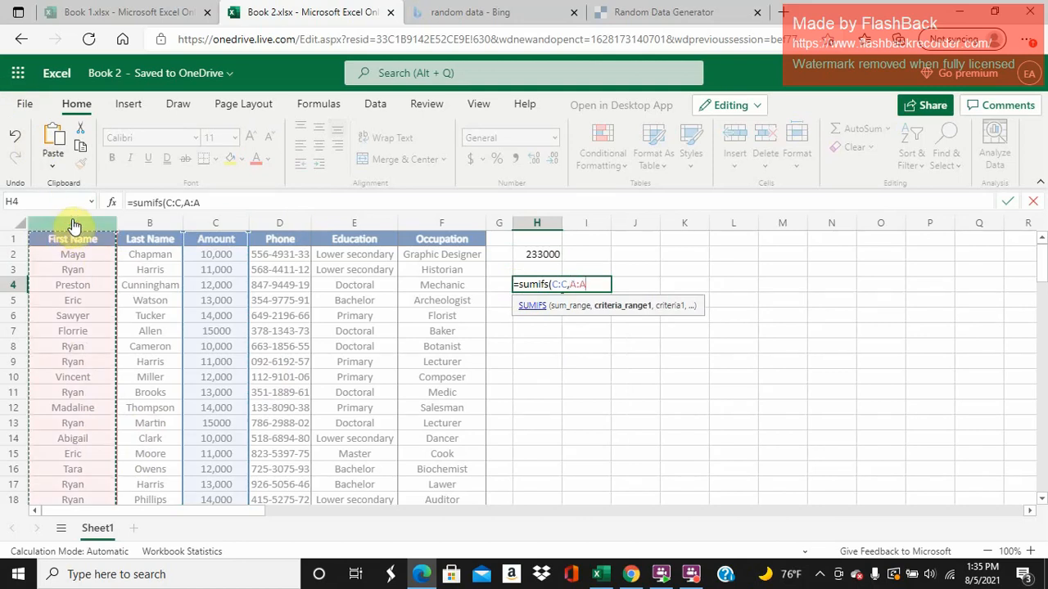
{"action": "type", "text": ","}
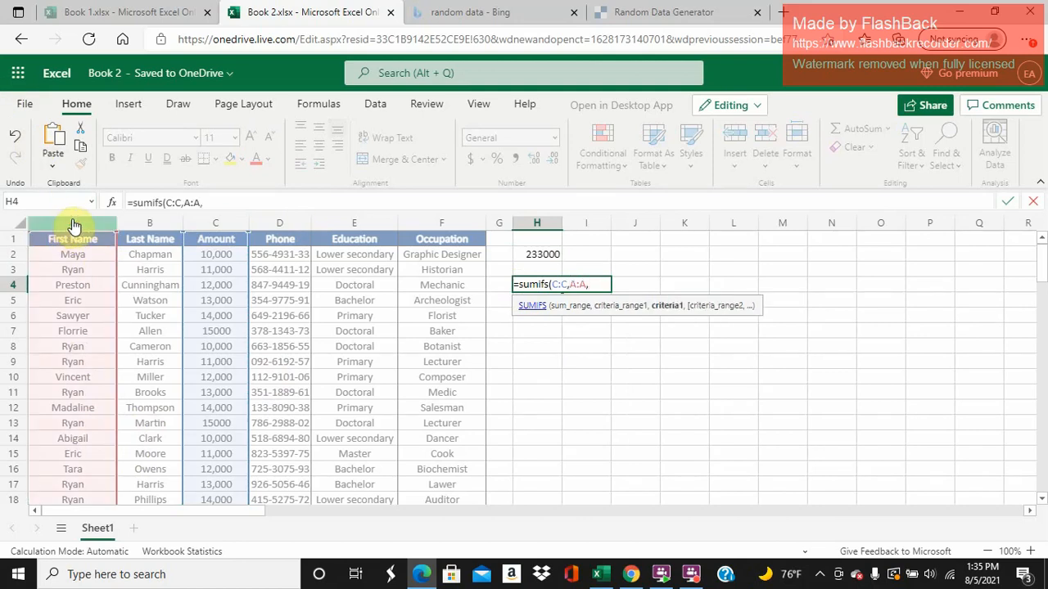
{"action": "type", "text": "\"Ryan\""}
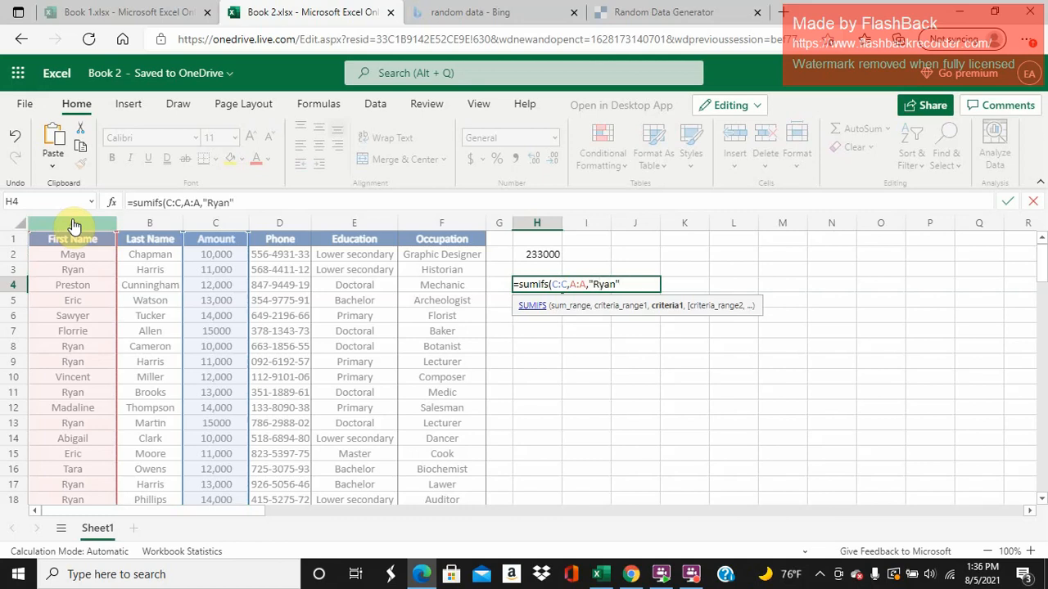
{"action": "type", "text": ","}
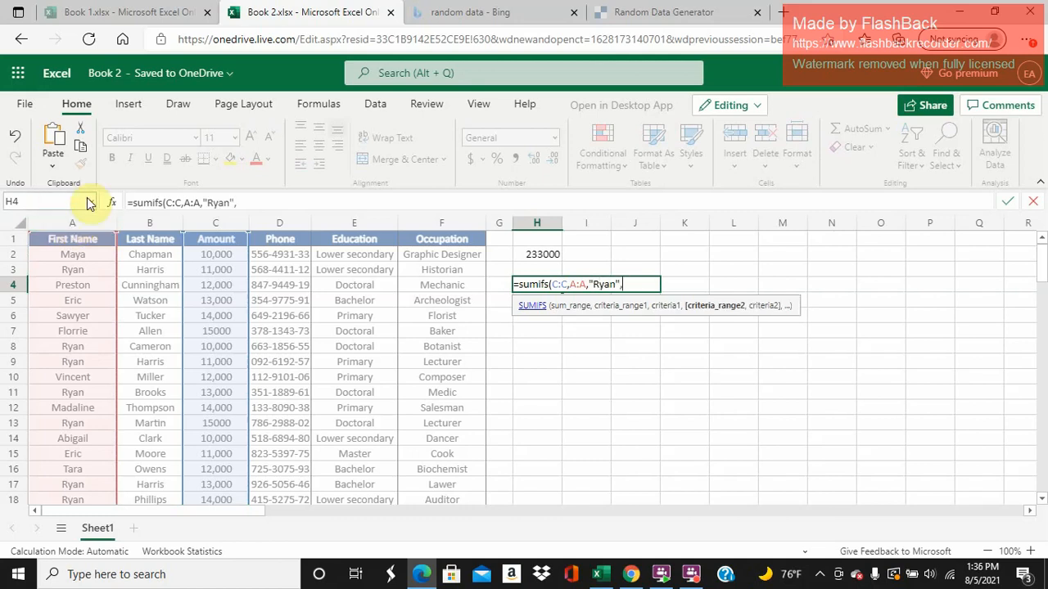
- Complete the SUMIFS formula with the Last Name column B:B as second criteria range and the last name from B3 as its quoted criterion
{"action": "left_click", "coordinate": [148, 229]}
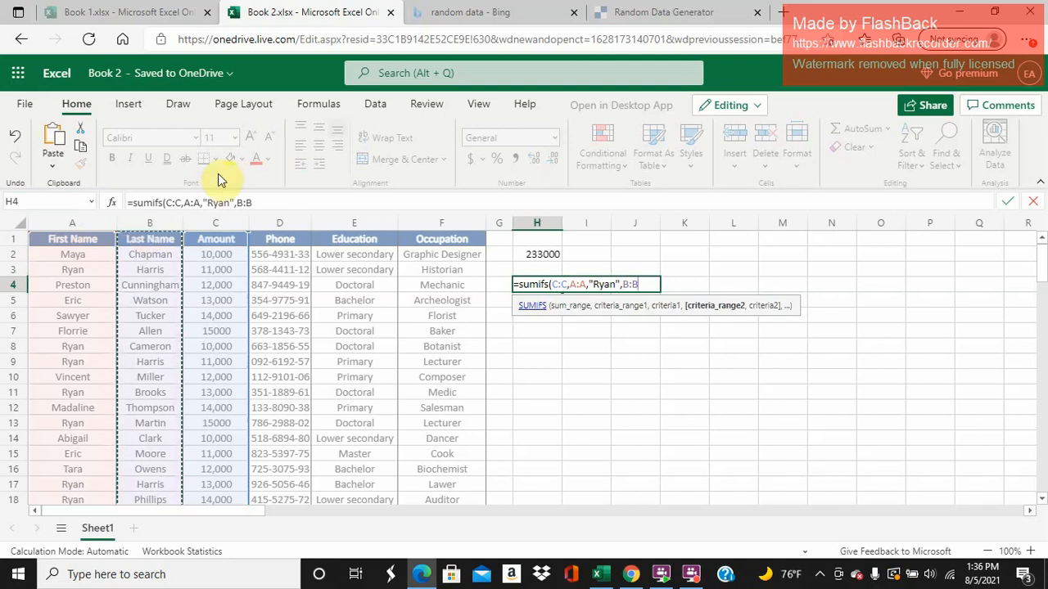
{"action": "type", "text": ",\""}
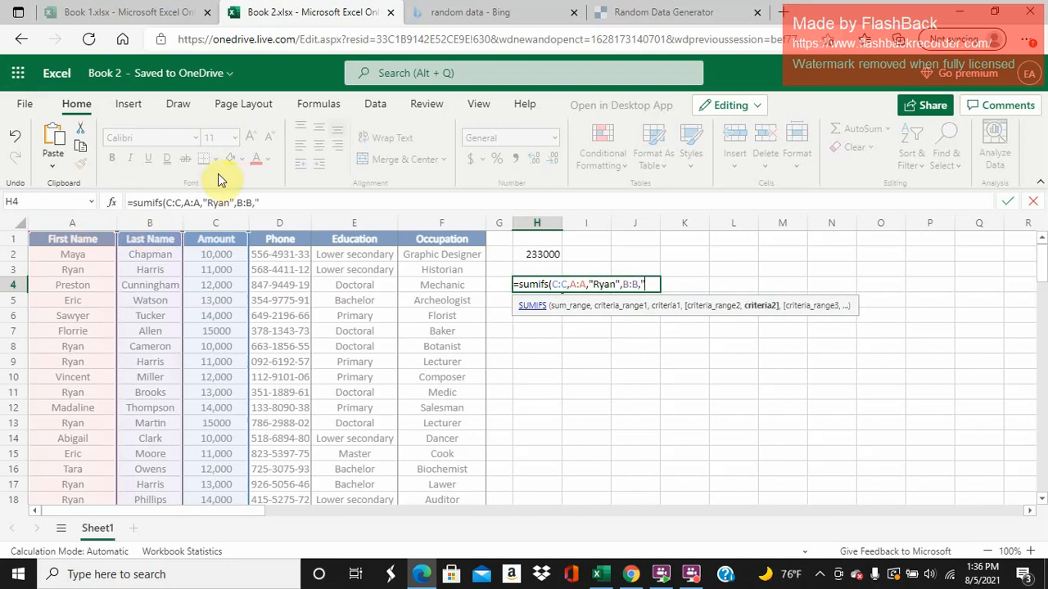
{"action": "type", "text": "Harris"}
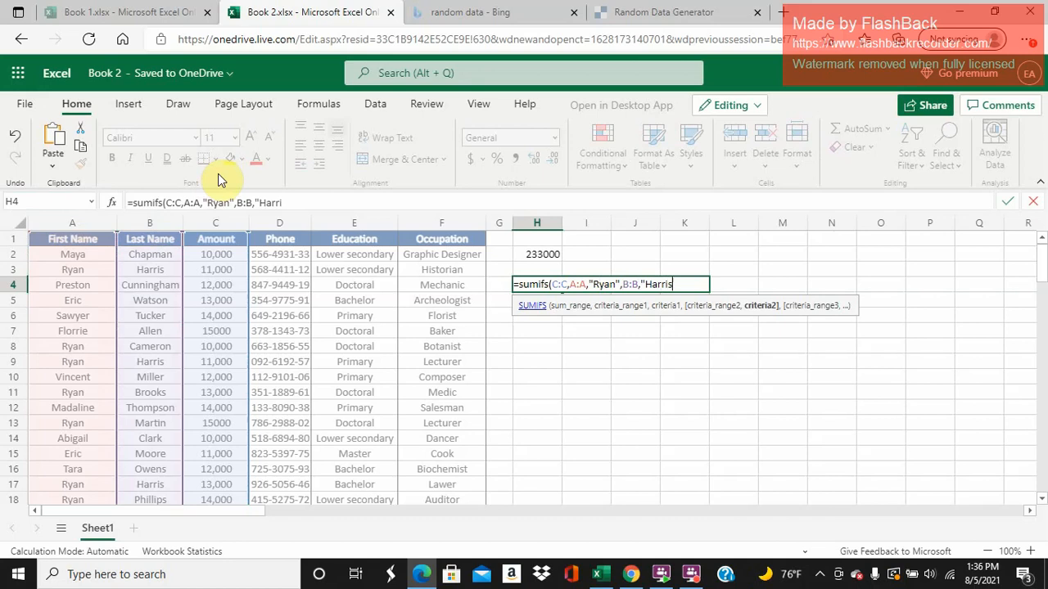
{"action": "type", "text": "\")"}
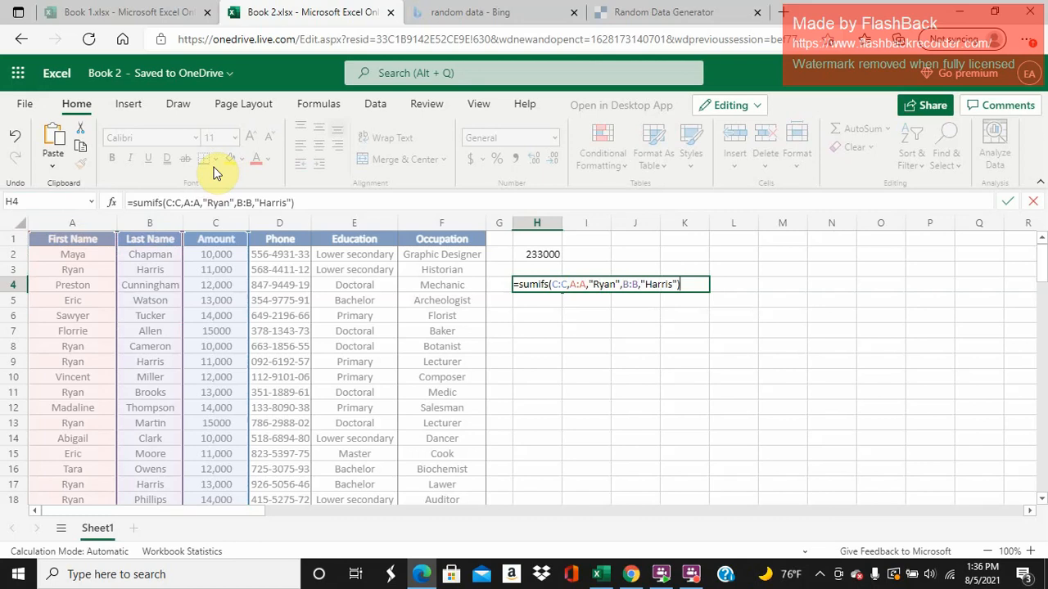
{"action": "key", "text": "Return"}
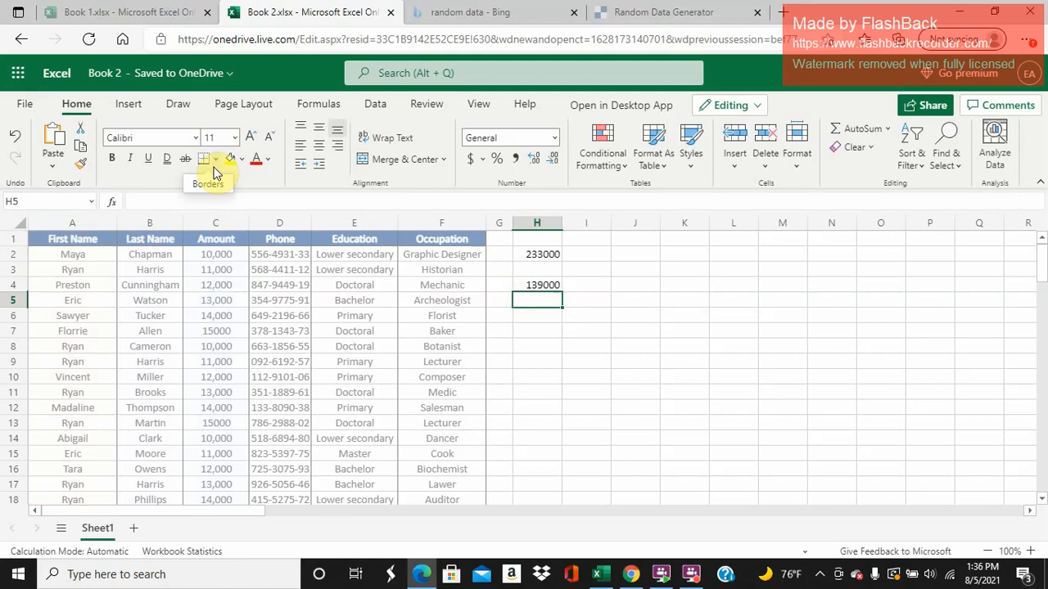
- Look over the matching data rows and select the formula results in H2:H4
{"action": "scroll", "coordinate": [149, 311], "scroll_direction": "down", "scroll_amount": 3}
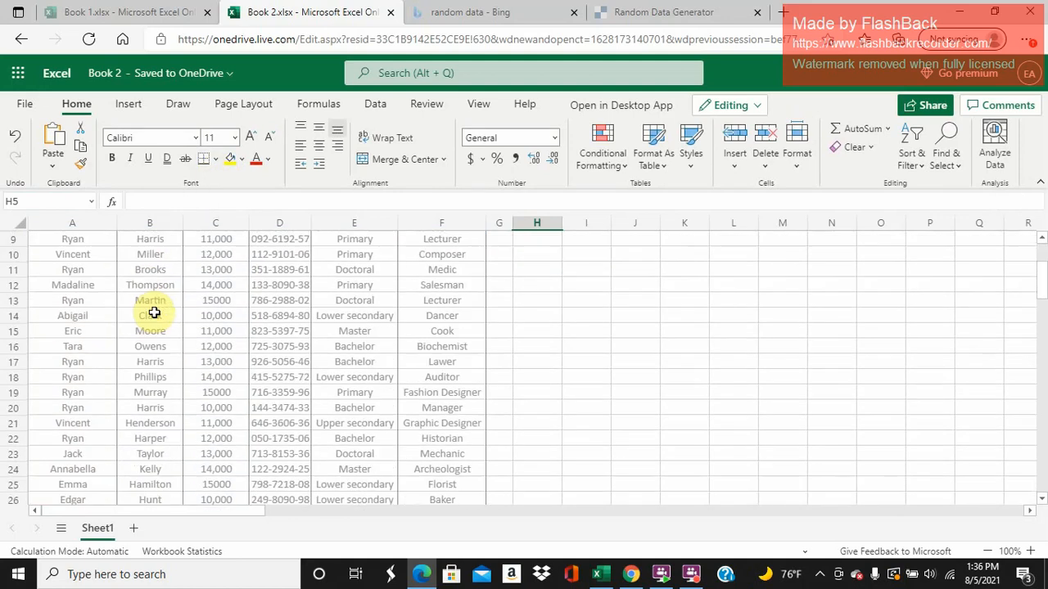
{"action": "scroll", "coordinate": [215, 359], "scroll_direction": "up", "scroll_amount": 3}
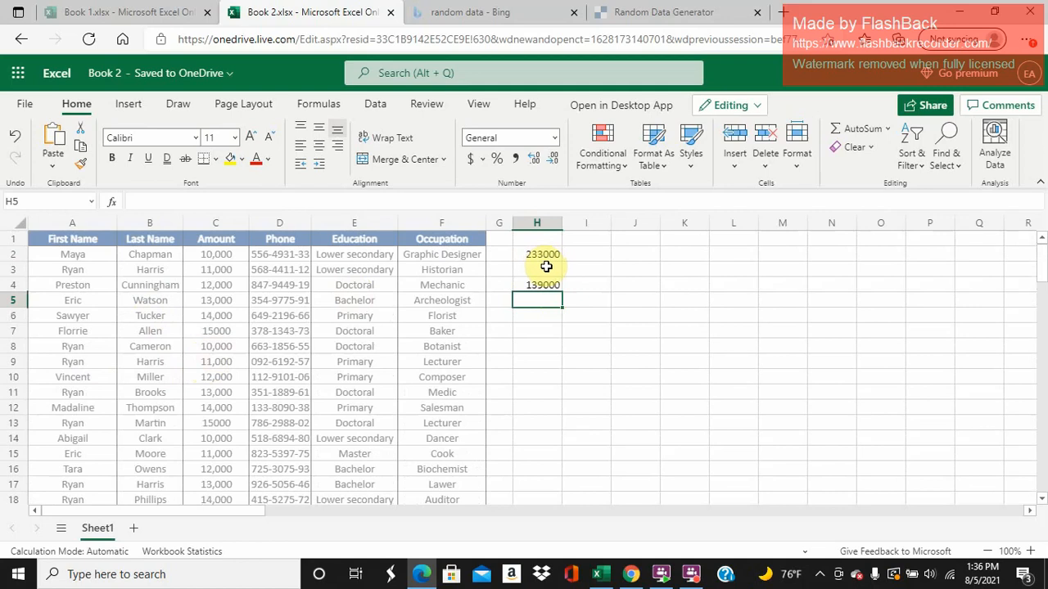
{"action": "left_click_drag", "start_coordinate": [543, 253], "coordinate": [541, 286]}
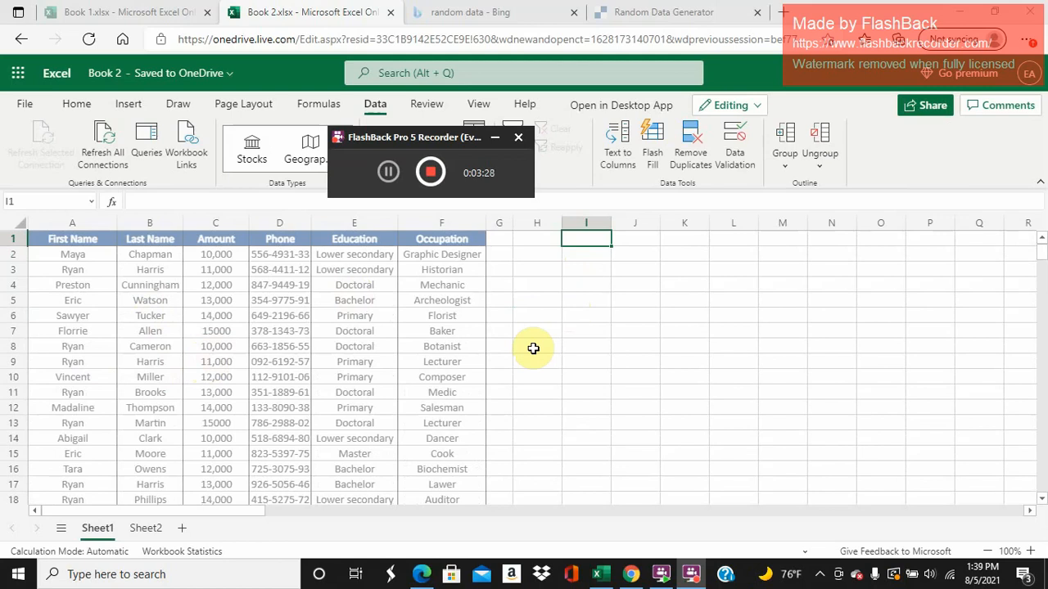
- Enter the header First Name in I1 and list the first four first names from column A in I2:I5
{"action": "left_click", "coordinate": [604, 243]}
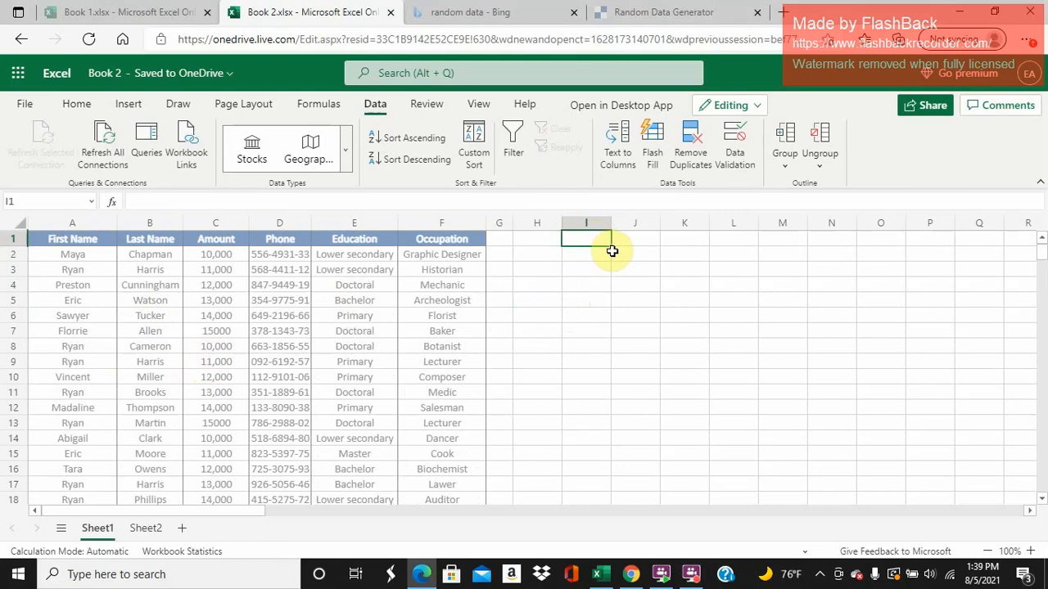
{"action": "type", "text": "First Name"}
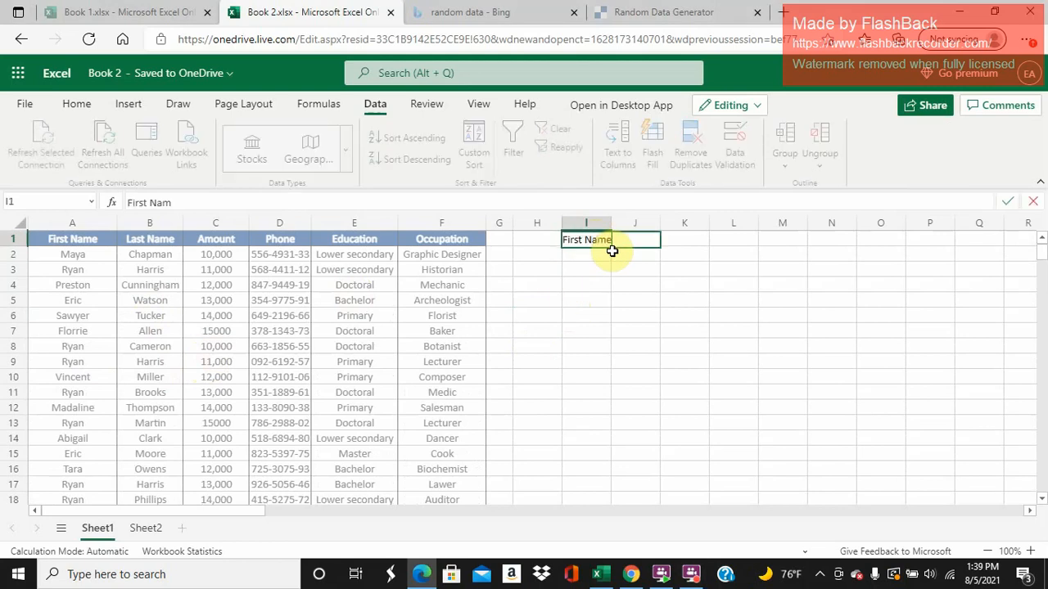
{"action": "key", "text": "Return"}
{"action": "type", "text": "Maya"}
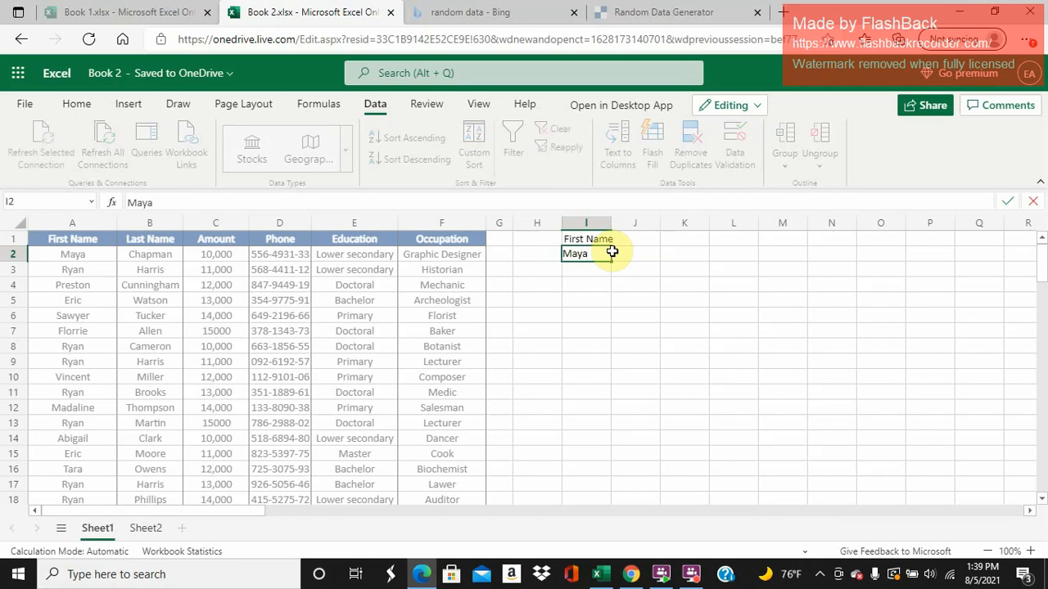
{"action": "key", "text": "Return"}
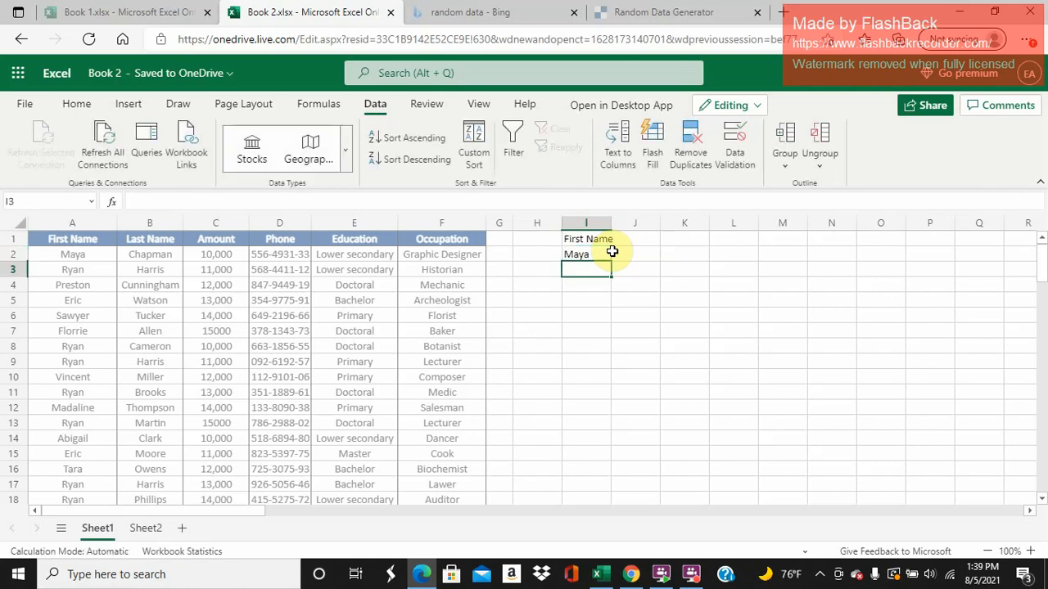
{"action": "type", "text": "Ryan"}
{"action": "type", "text": "Pres"}
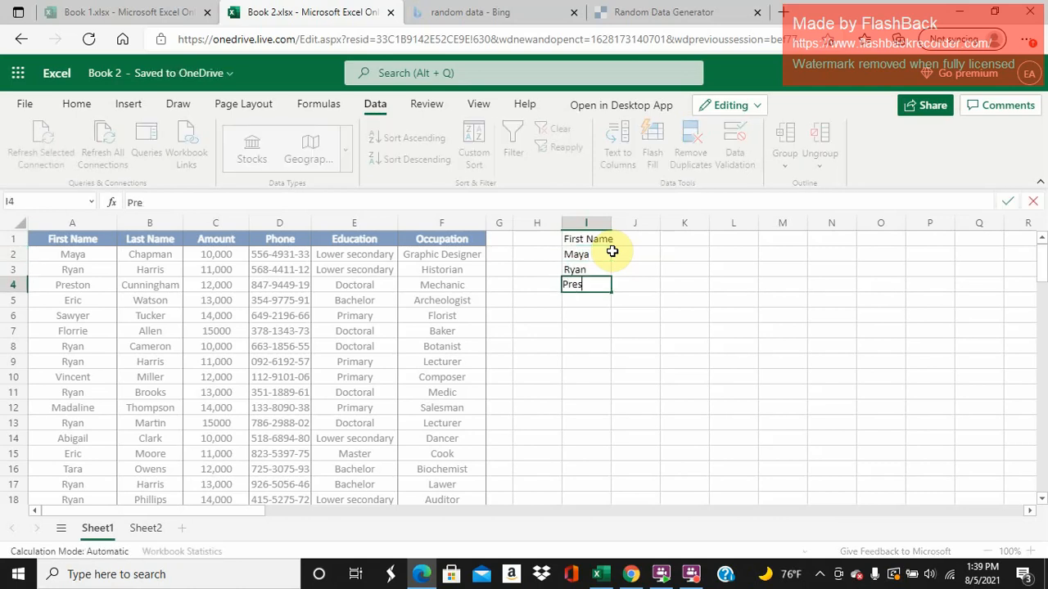
{"action": "type", "text": "ton"}
{"action": "key", "text": "Return"}
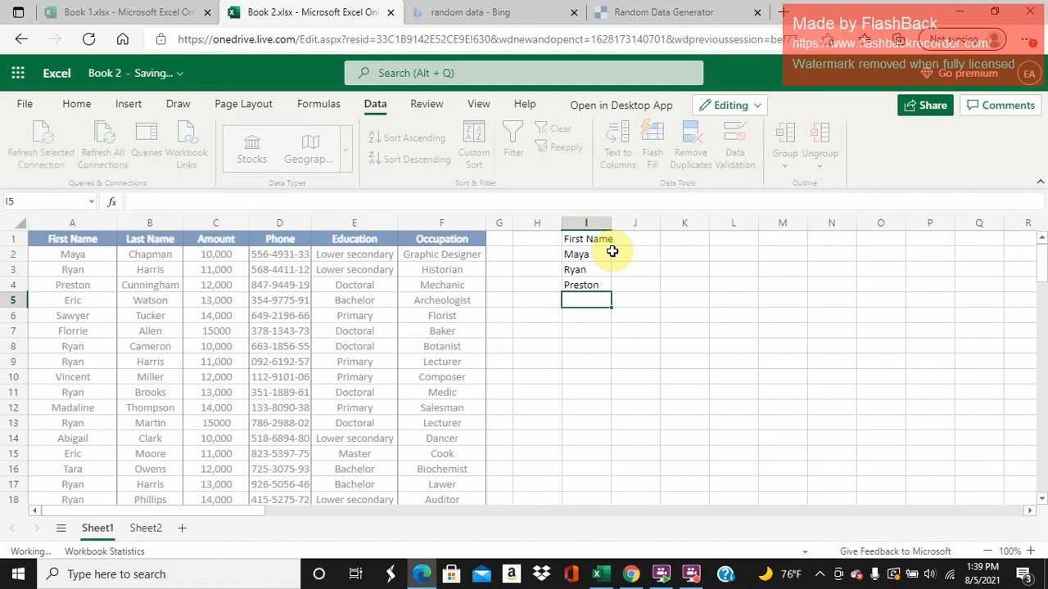
{"action": "type", "text": "Eric"}
{"action": "key", "text": "Return"}
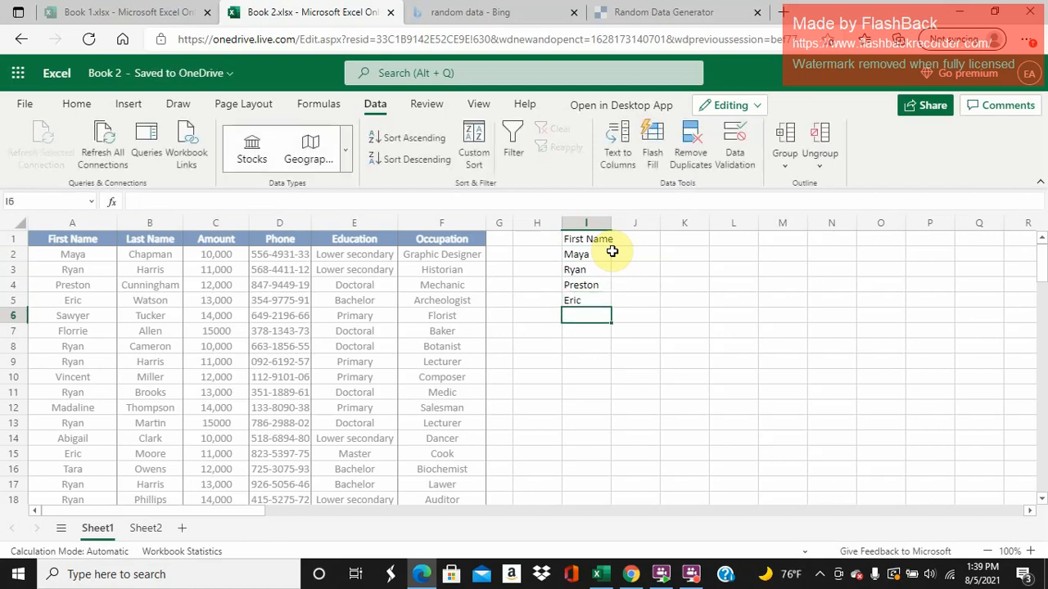
- Copy the formatting of the Occupation header in F1 to the First Name header in I1 and autofit column I
{"action": "left_click", "coordinate": [447, 239]}
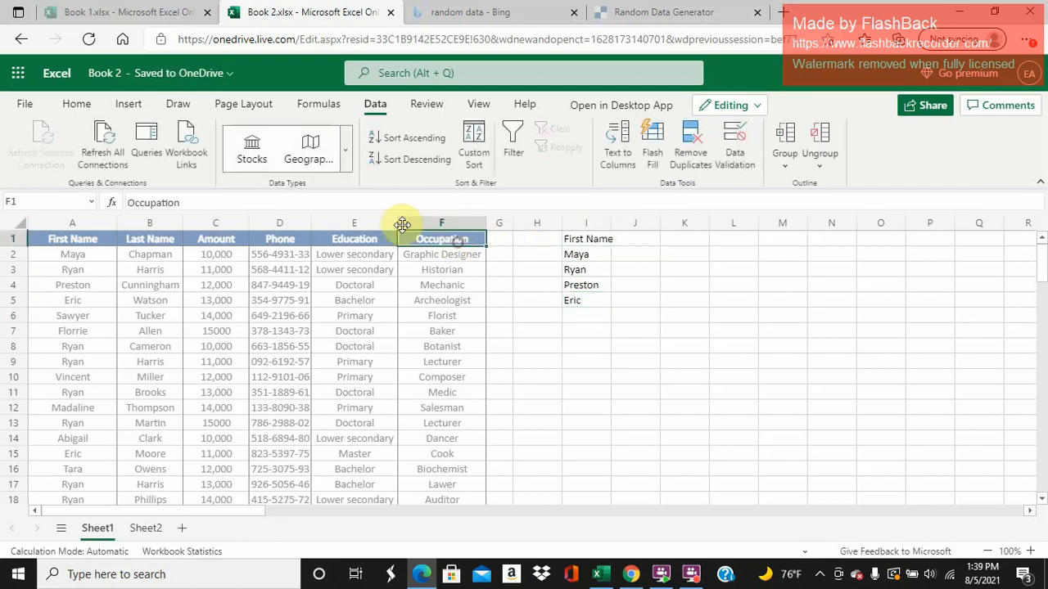
{"action": "left_click", "coordinate": [82, 104]}
{"action": "left_click", "coordinate": [79, 165]}
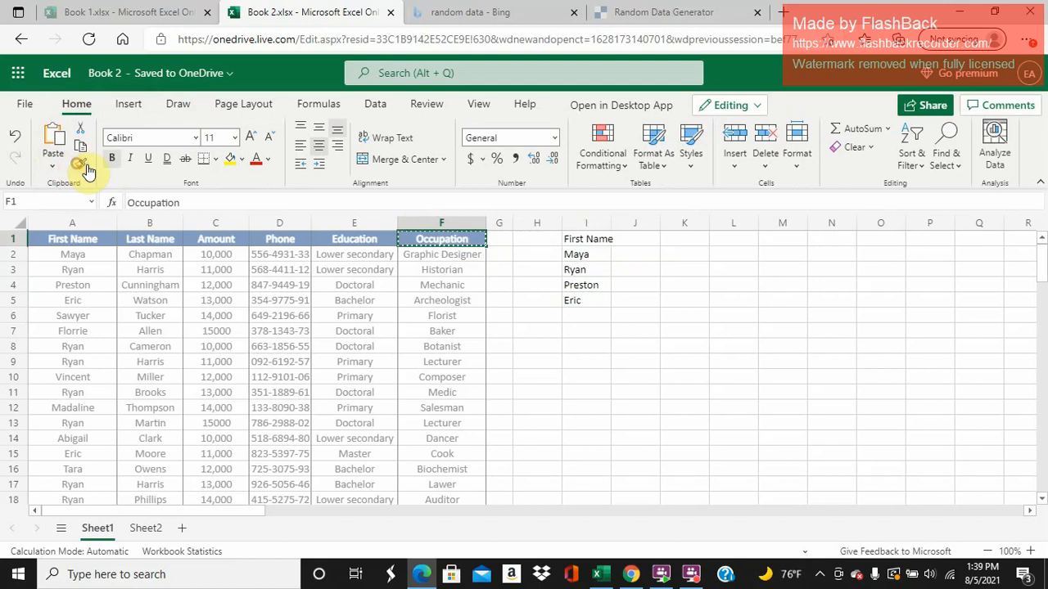
{"action": "left_click", "coordinate": [599, 237]}
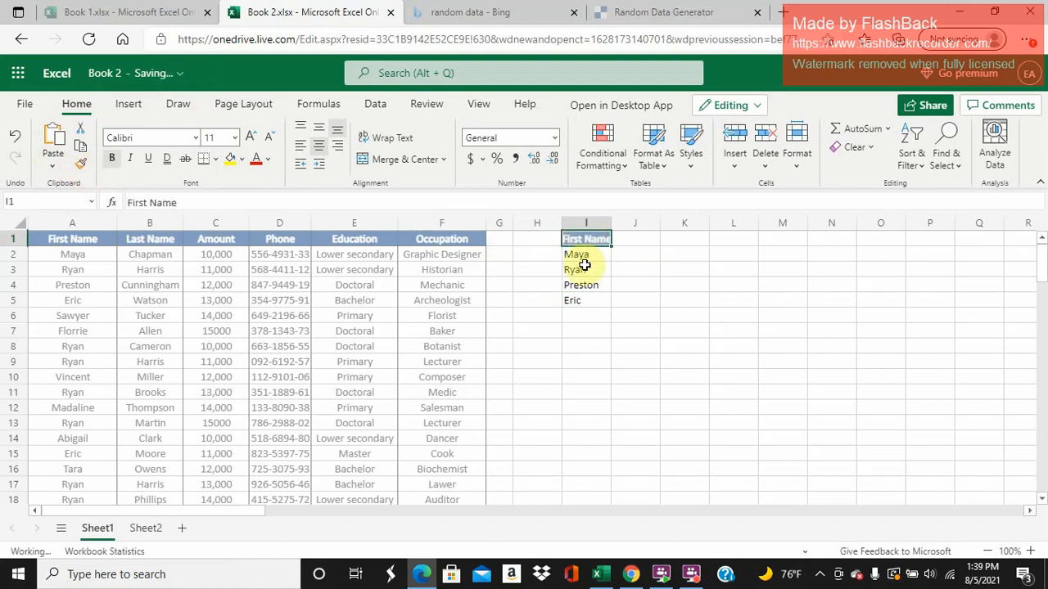
{"action": "double_click", "coordinate": [611, 223]}
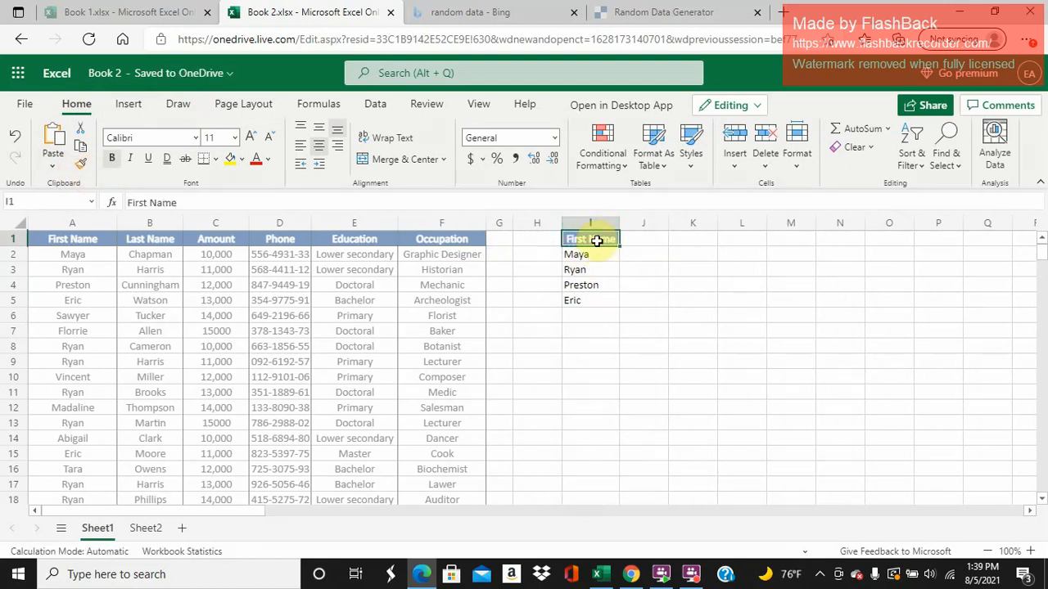
- Apply all borders to the range I1:J5
{"action": "left_click_drag", "start_coordinate": [597, 240], "coordinate": [633, 298]}
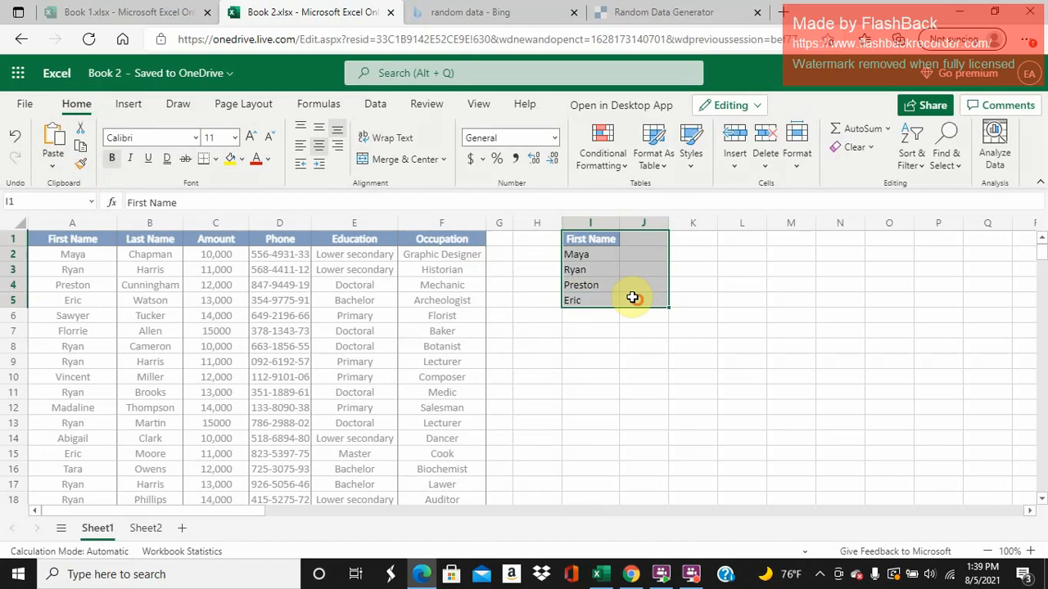
{"action": "left_click", "coordinate": [219, 161]}
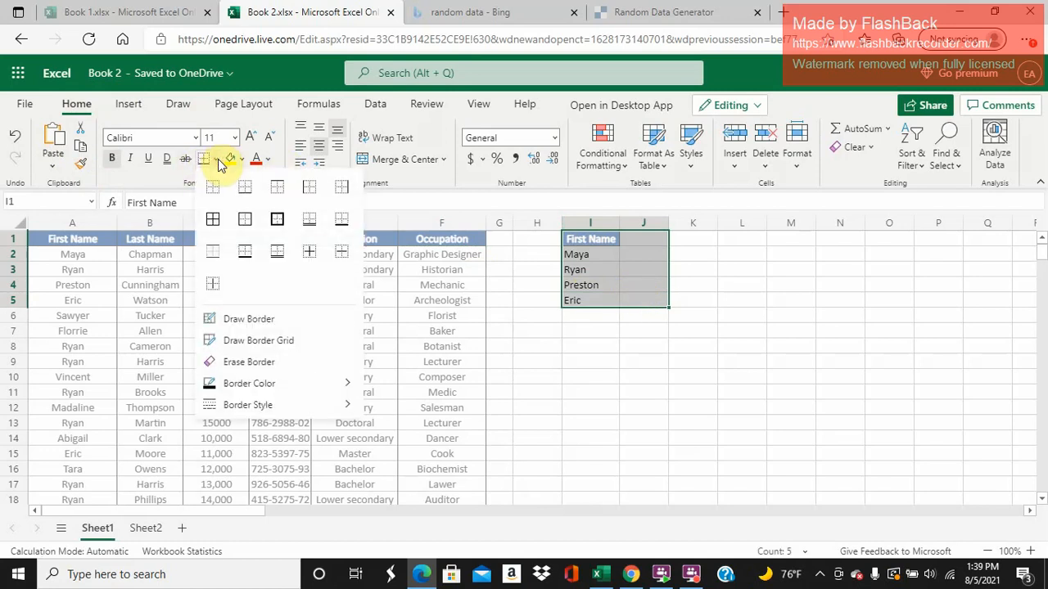
{"action": "left_click", "coordinate": [212, 221]}
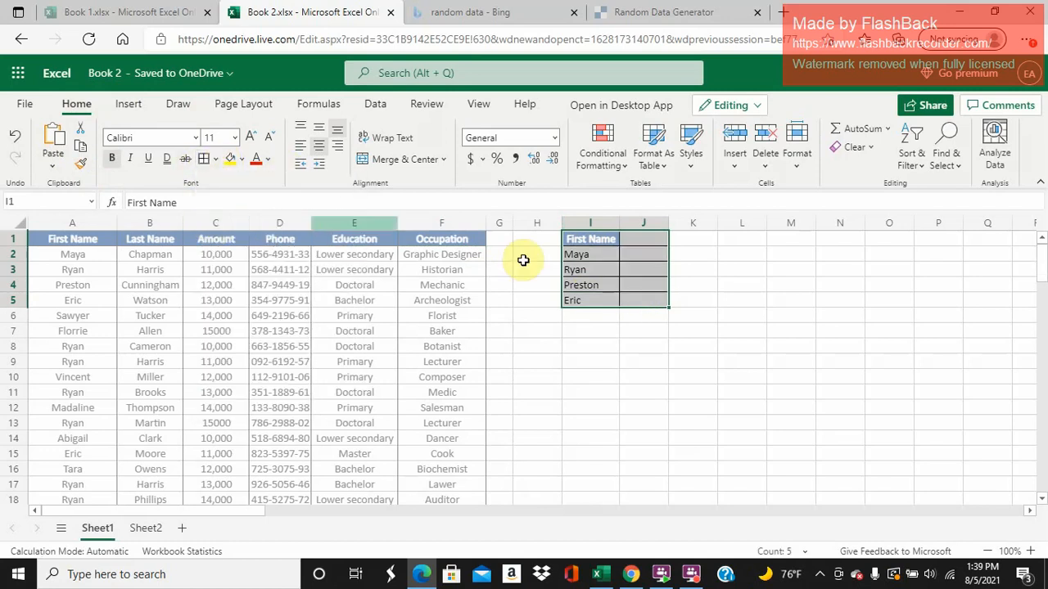
- Enter the header Amount in J1 and give it the same formatting as the First Name header in I1
{"action": "left_click", "coordinate": [637, 241]}
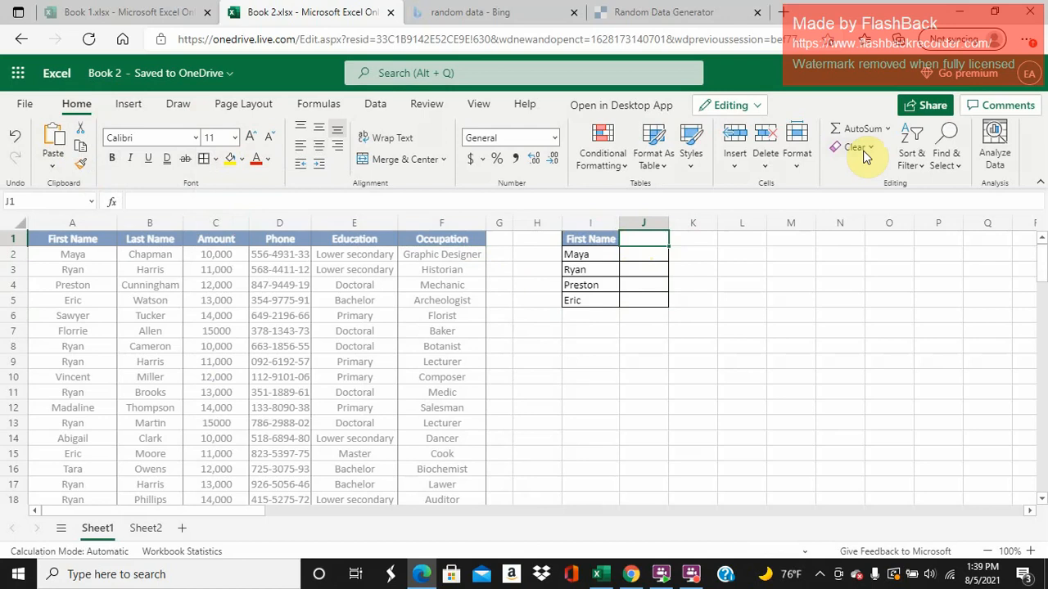
{"action": "type", "text": "Amount"}
{"action": "key", "text": "Return"}
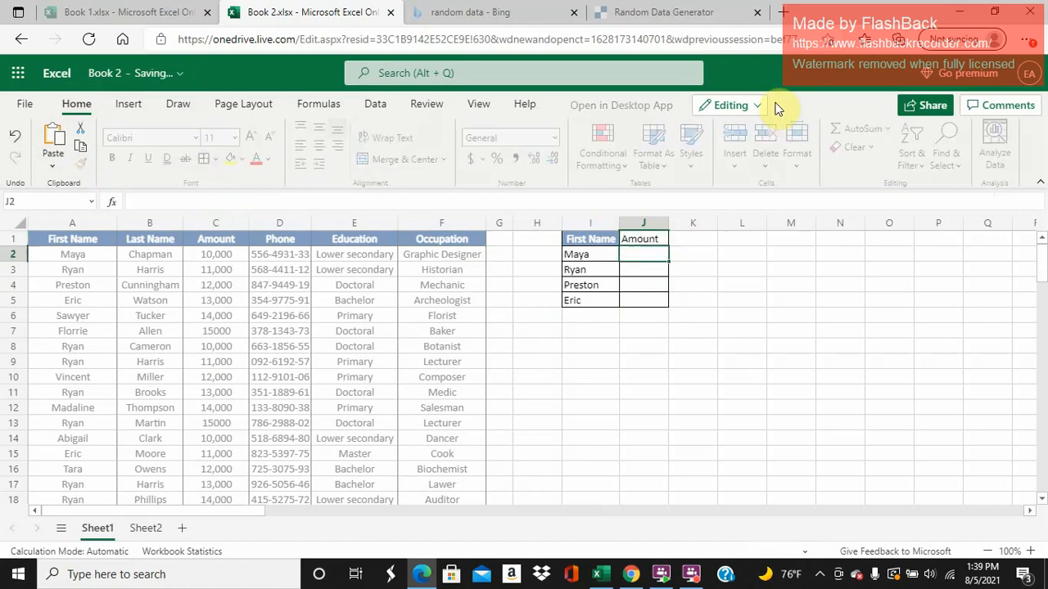
{"action": "left_click", "coordinate": [603, 239]}
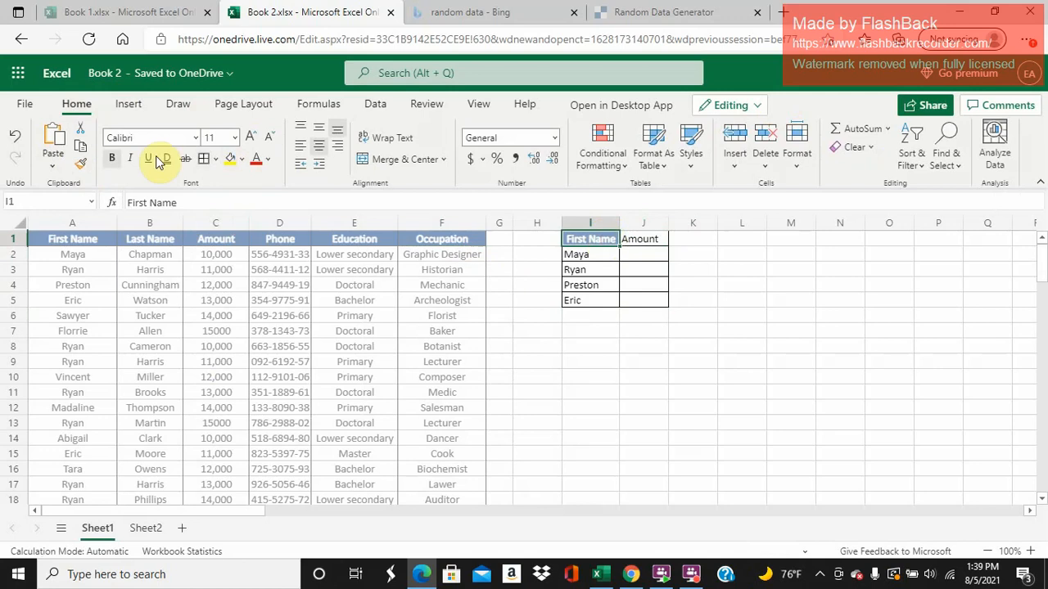
{"action": "left_click", "coordinate": [79, 163]}
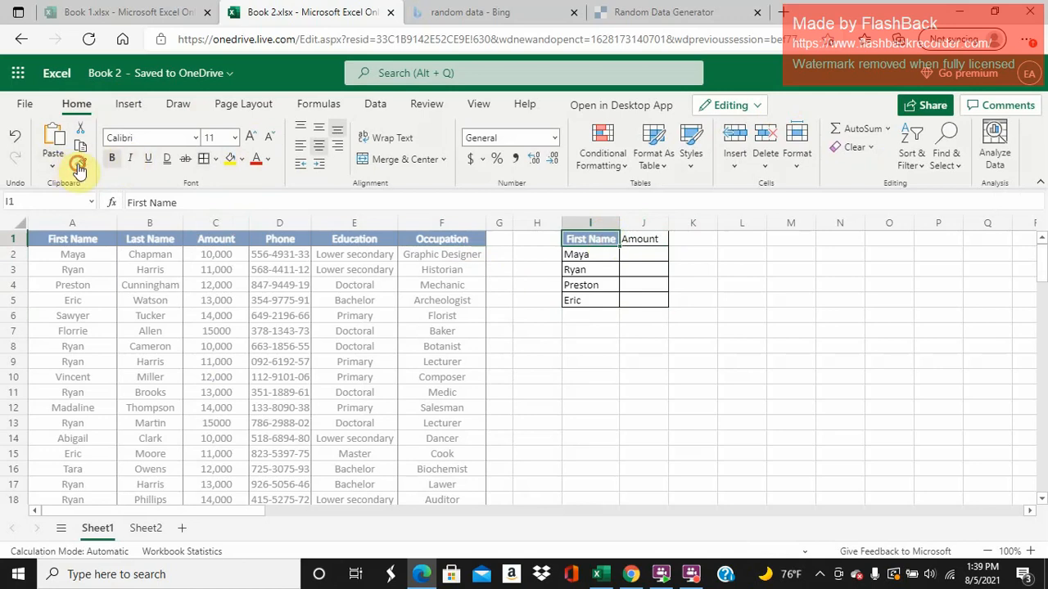
{"action": "left_click", "coordinate": [647, 239]}
- Start a SUMIFS formula in J2 with the Amount column C:C as the sum range
{"action": "left_click", "coordinate": [628, 255]}
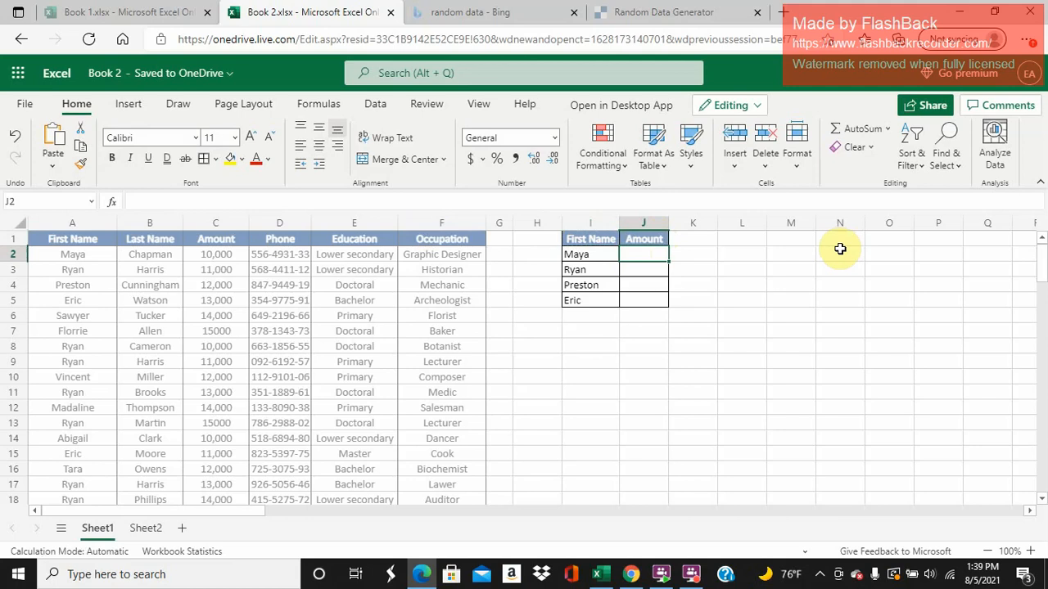
{"action": "type", "text": "sumifs"}
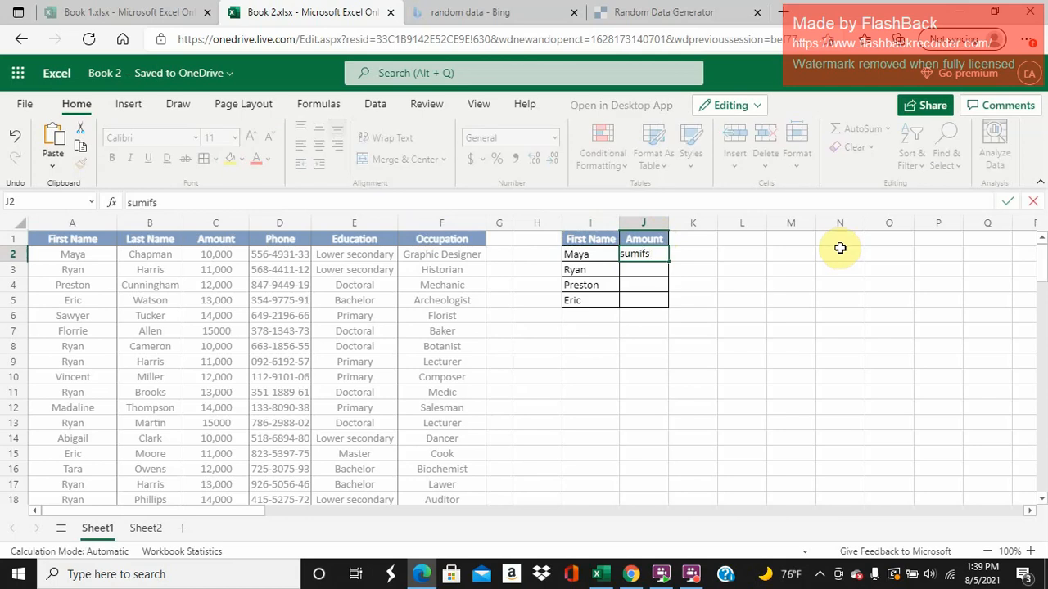
{"action": "key", "text": "BackSpace"}
{"action": "key", "text": "BackSpace"}
{"action": "key", "text": "BackSpace"}
{"action": "key", "text": "BackSpace"}
{"action": "key", "text": "BackSpace"}
{"action": "key", "text": "BackSpace"}
{"action": "type", "text": "=su"}
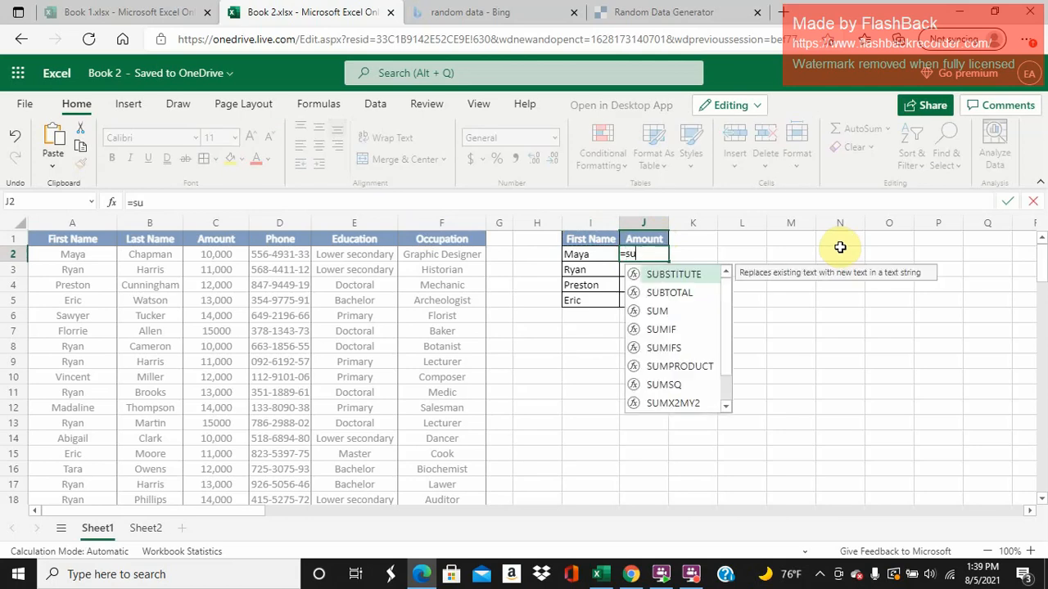
{"action": "type", "text": "mifs("}
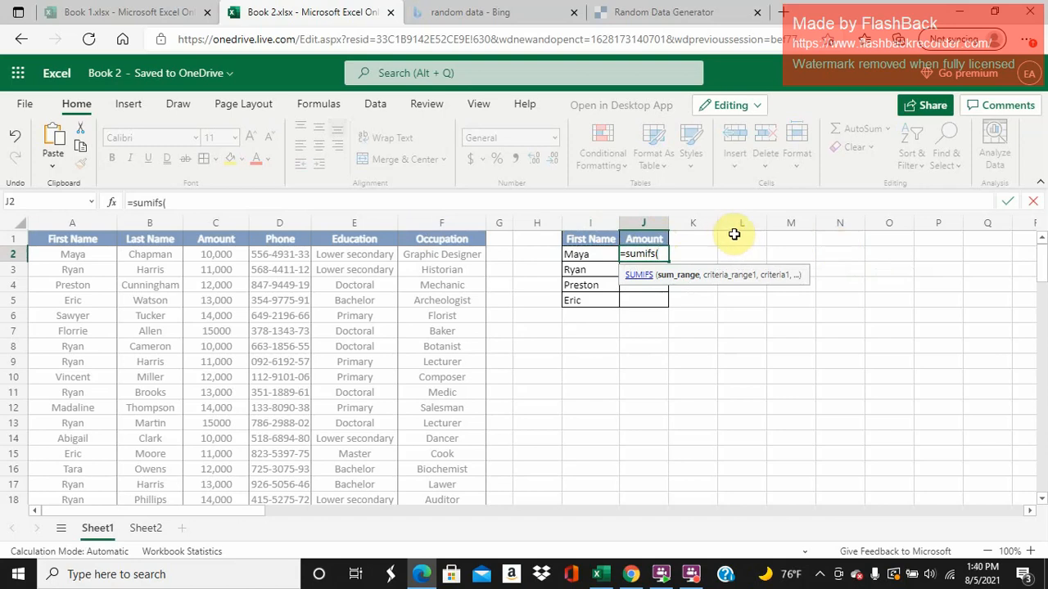
{"action": "left_click", "coordinate": [223, 226]}
{"action": "type", "text": ","}
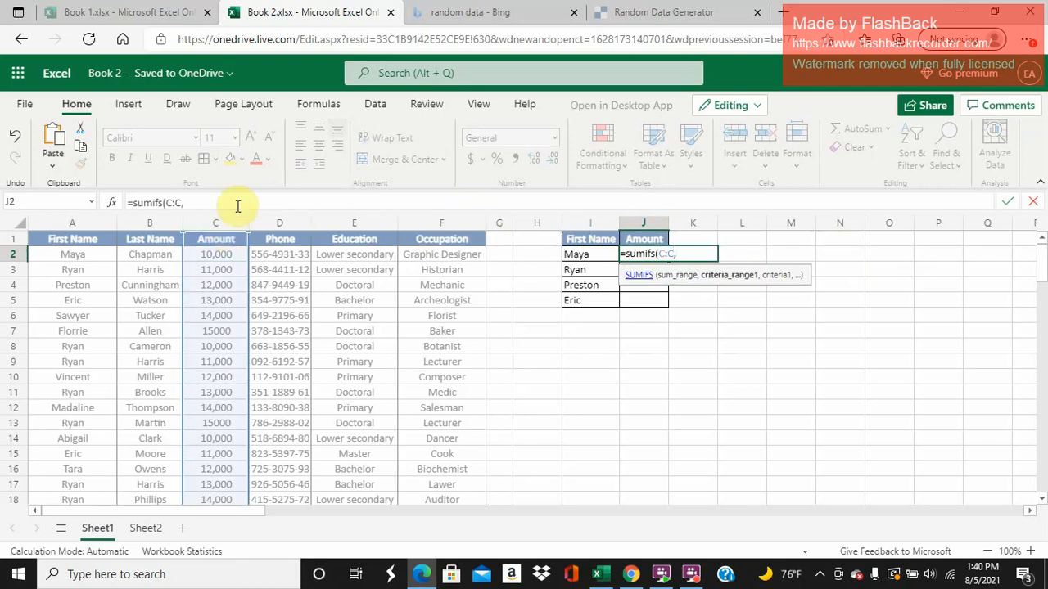
- Complete the SUMIFS formula with the First Name column A:A as criteria range and cell I2 as criterion
{"action": "left_click", "coordinate": [70, 225]}
{"action": "type", "text": ","}
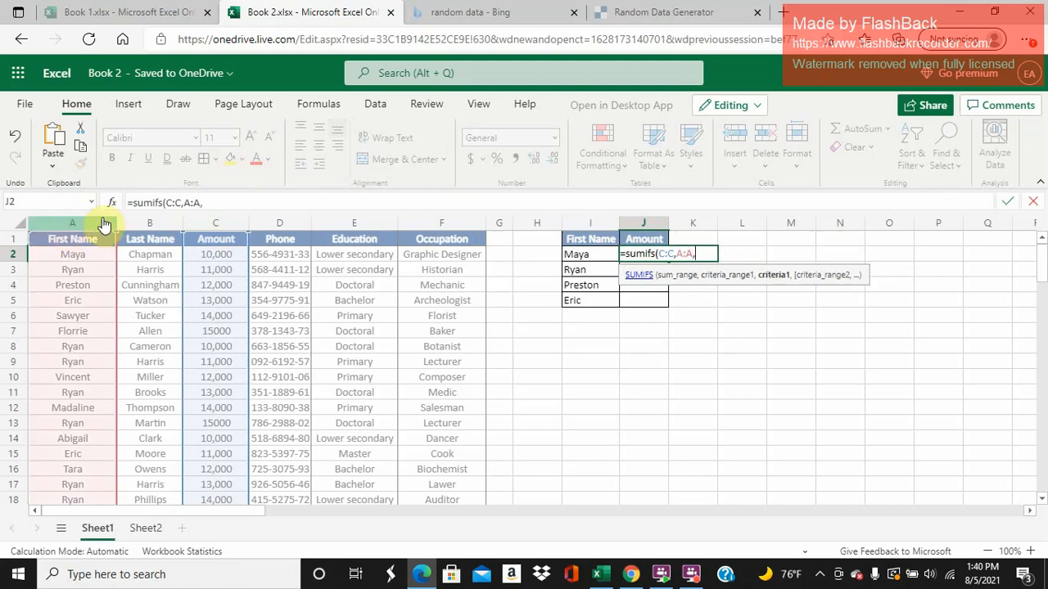
{"action": "left_click", "coordinate": [586, 255]}
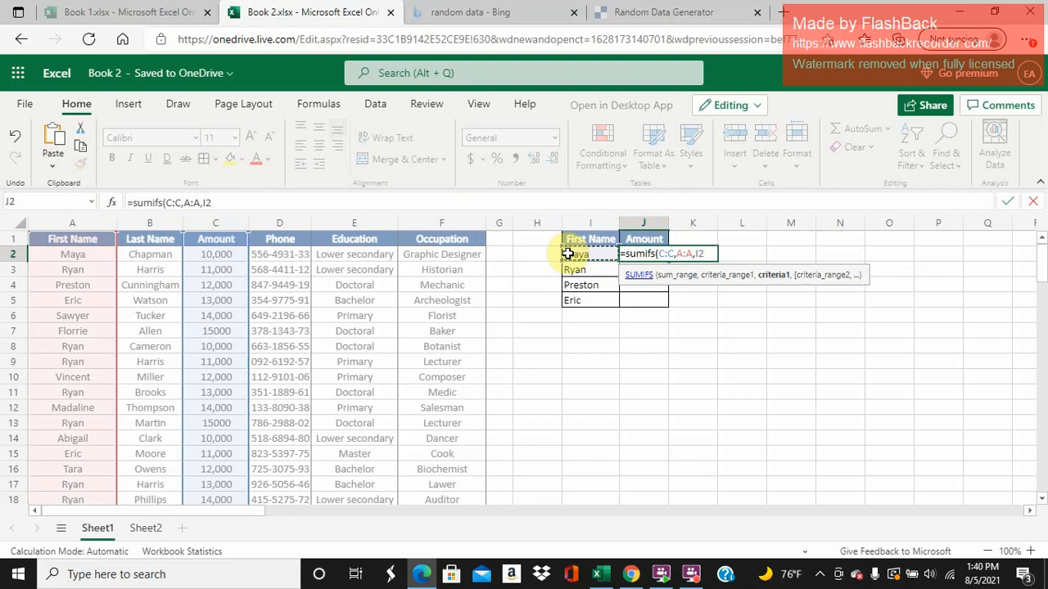
{"action": "type", "text": ")"}
{"action": "key", "text": "Return"}
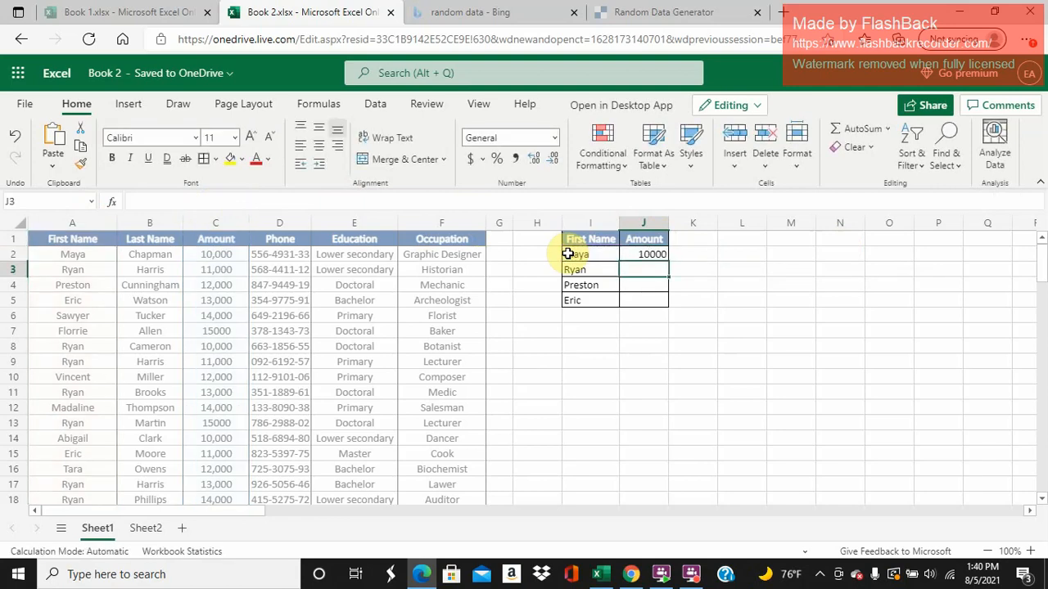
- Fill the SUMIFS formula from J2 down to J5
{"action": "left_click", "coordinate": [655, 224]}
{"action": "left_click", "coordinate": [658, 256]}
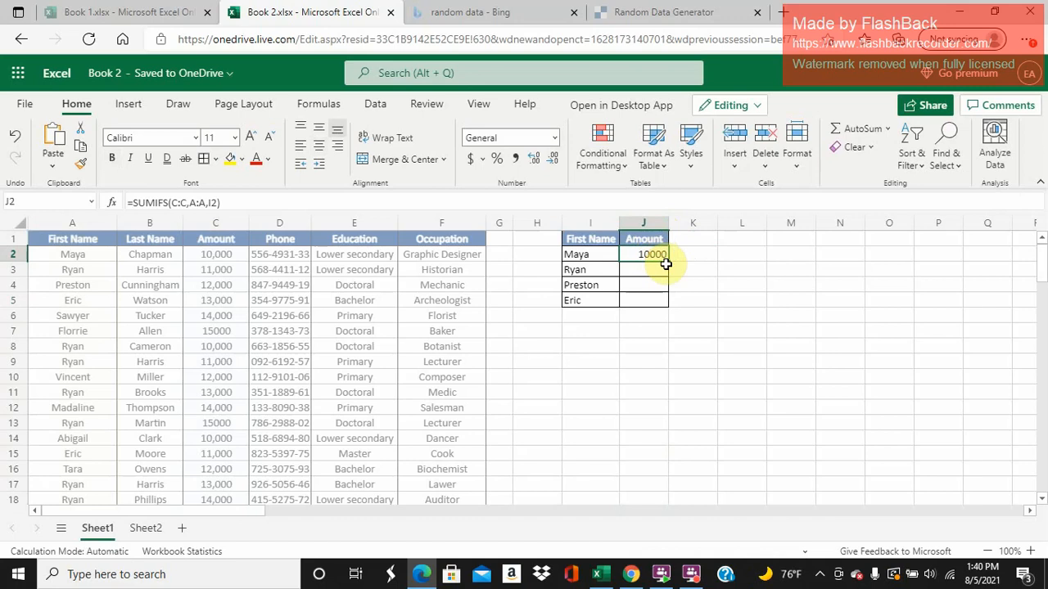
{"action": "left_click_drag", "start_coordinate": [667, 262], "coordinate": [662, 299]}
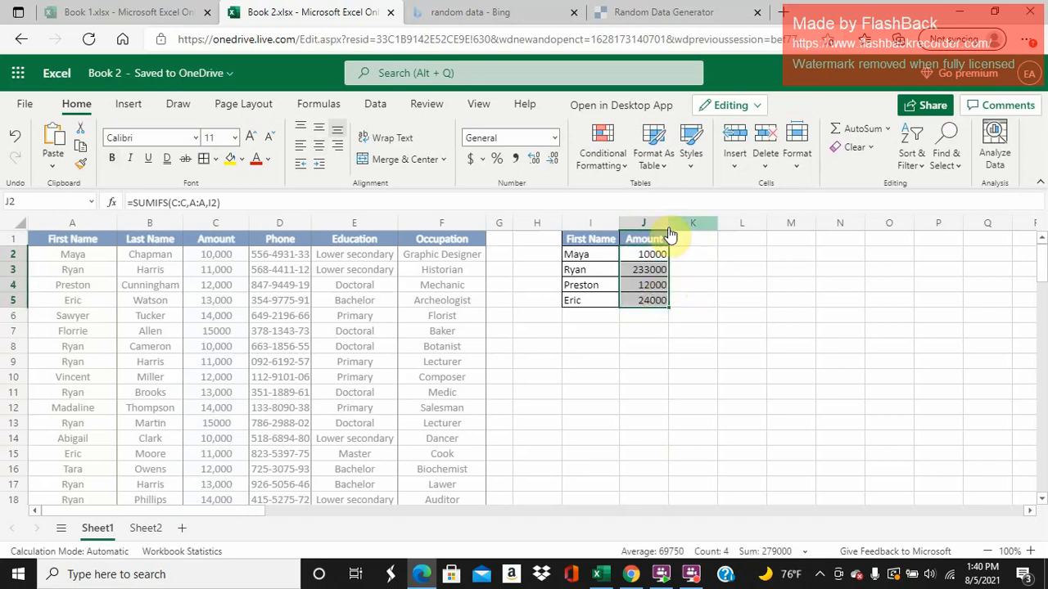
- Widen column J slightly and clear the formulas from J2:J5
{"action": "left_click_drag", "start_coordinate": [669, 222], "coordinate": [684, 223]}
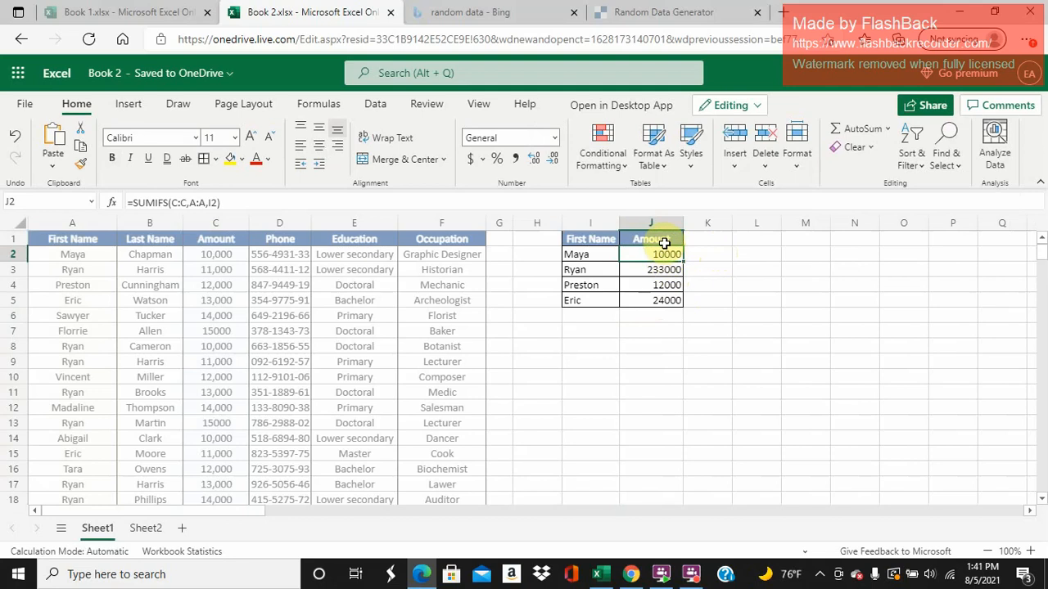
{"action": "key", "text": "shift+Down"}
{"action": "key", "text": "shift+Down"}
{"action": "key", "text": "shift+Down"}
{"action": "key", "text": "Delete"}
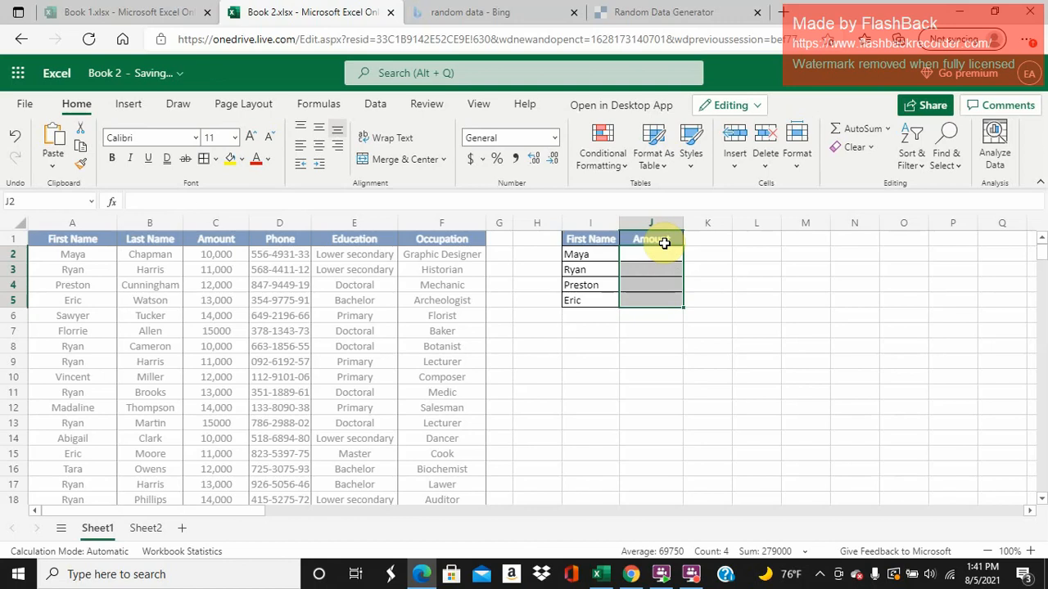
- Start an IF formula in J2 with a nested SUMIFS that uses the Amount column C:C as its sum range
{"action": "key", "text": "Down"}
{"action": "key", "text": "Up"}
{"action": "type", "text": "=if"}
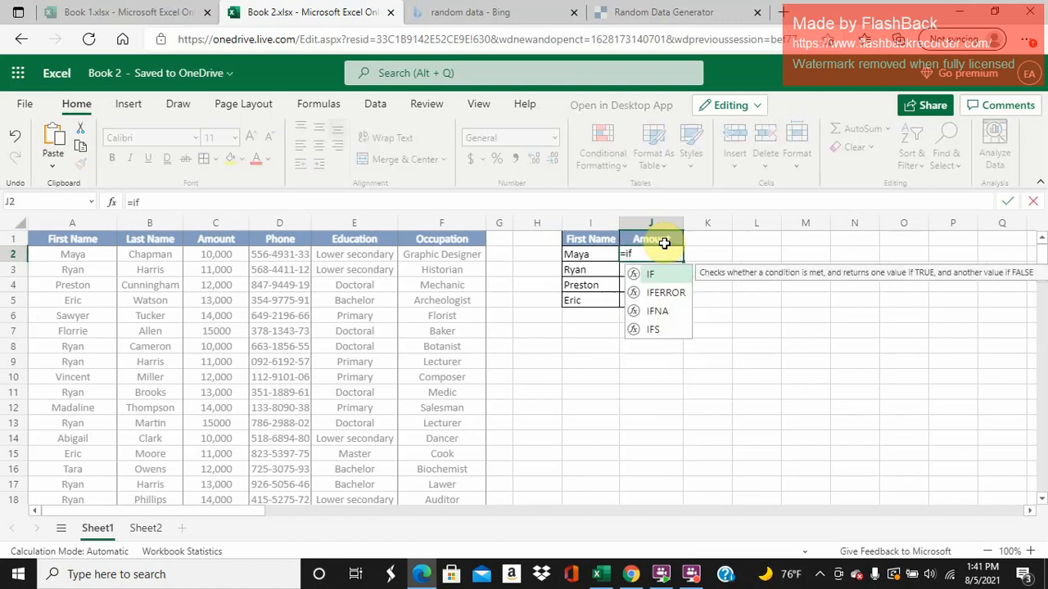
{"action": "type", "text": "(Sumifs"}
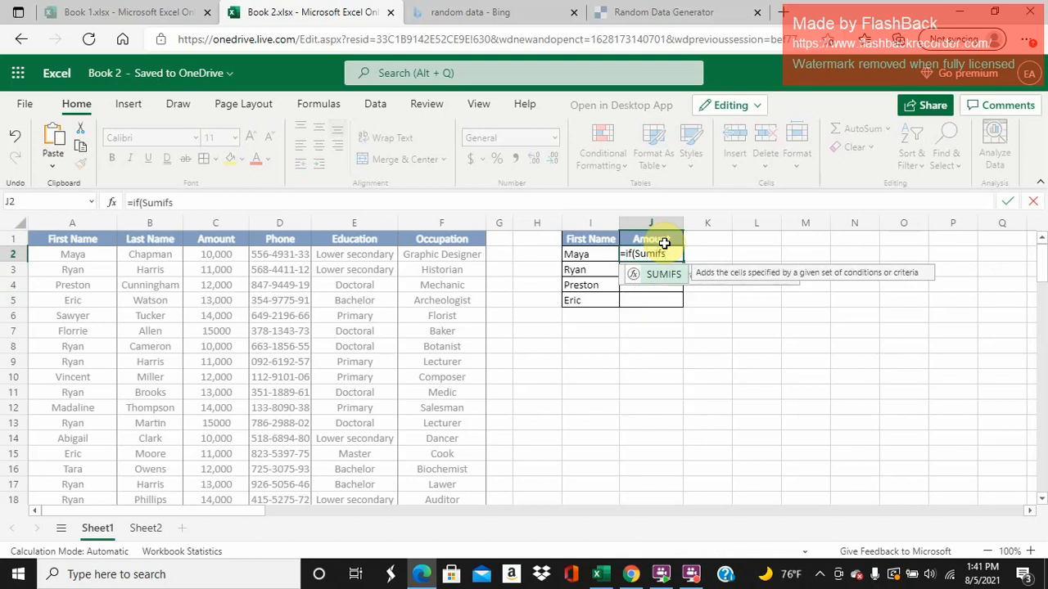
{"action": "type", "text": "("}
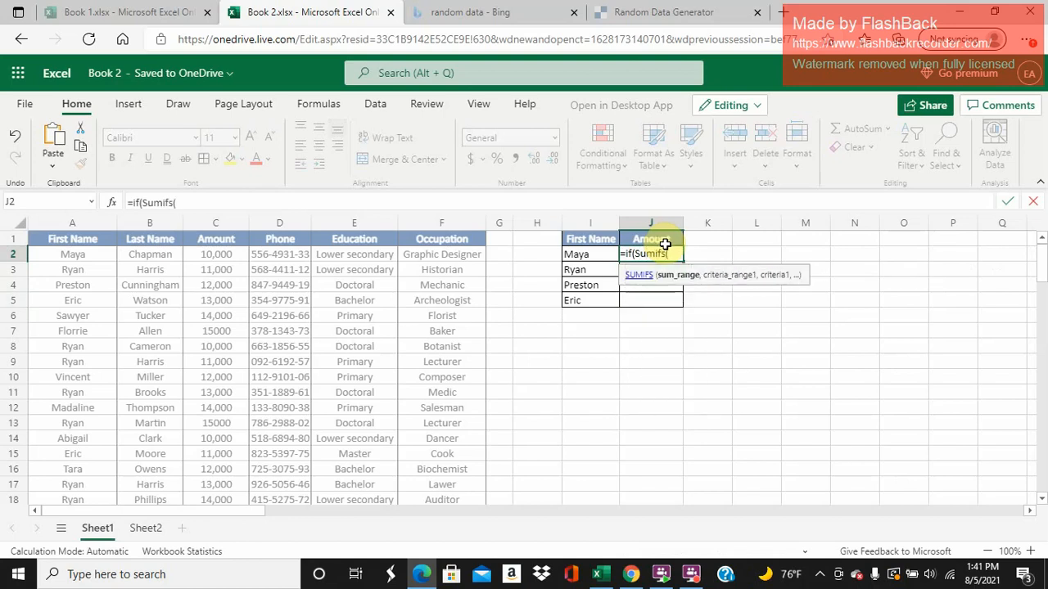
{"action": "left_click", "coordinate": [214, 224]}
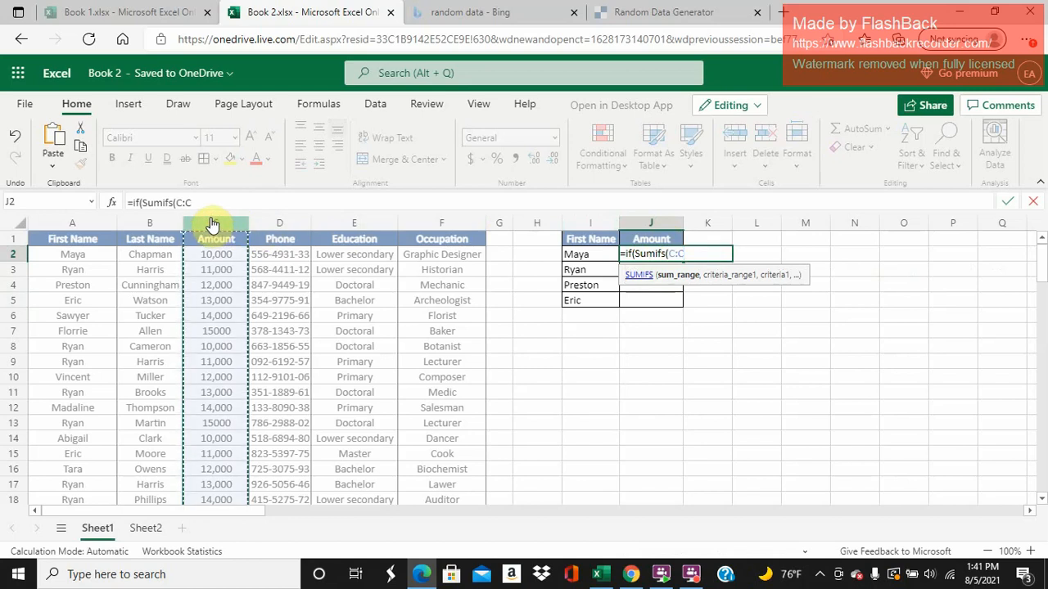
{"action": "type", "text": ","}
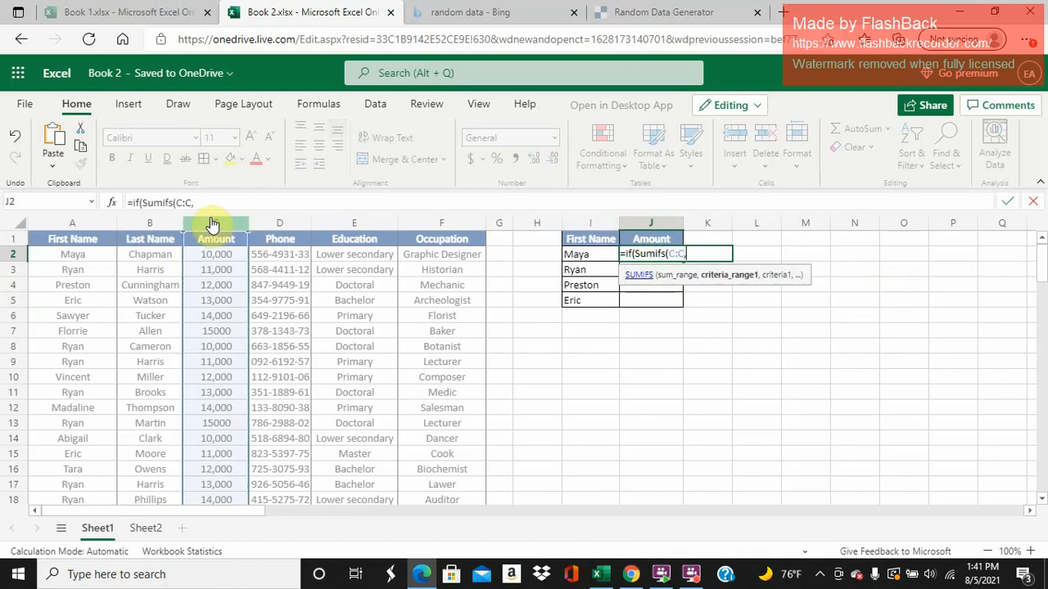
- Complete the nested SUMIFS with the First Name column A:A as criteria range and cell I2 as criterion
{"action": "left_click", "coordinate": [77, 222]}
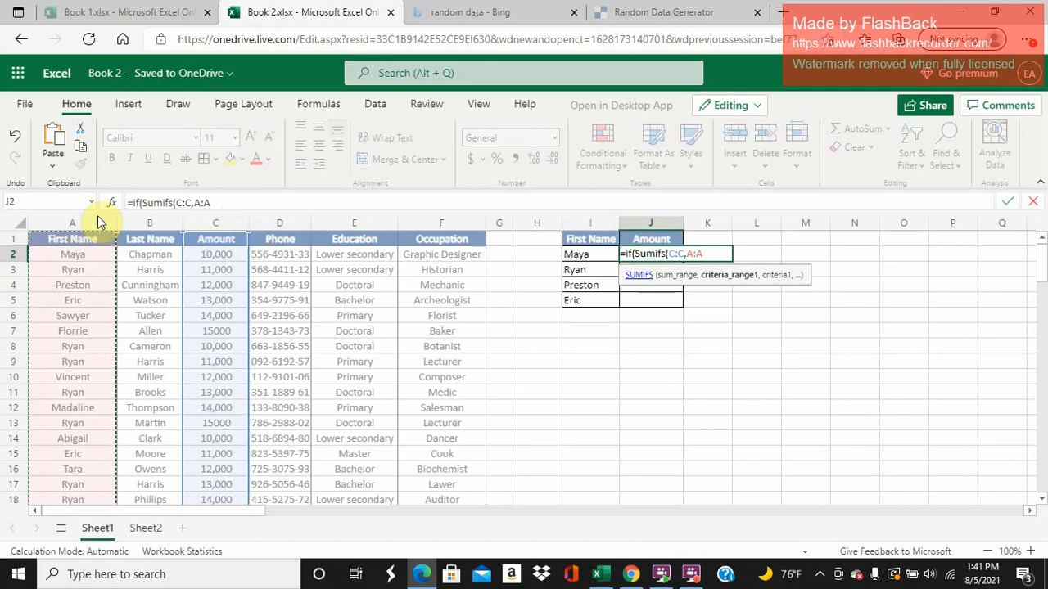
{"action": "type", "text": ","}
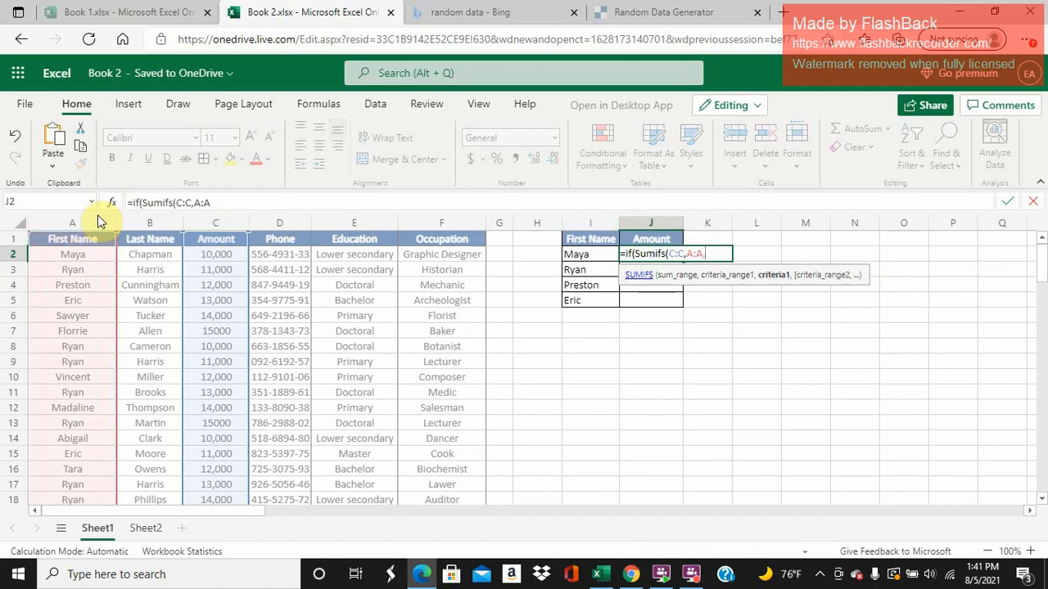
{"action": "left_click", "coordinate": [594, 254]}
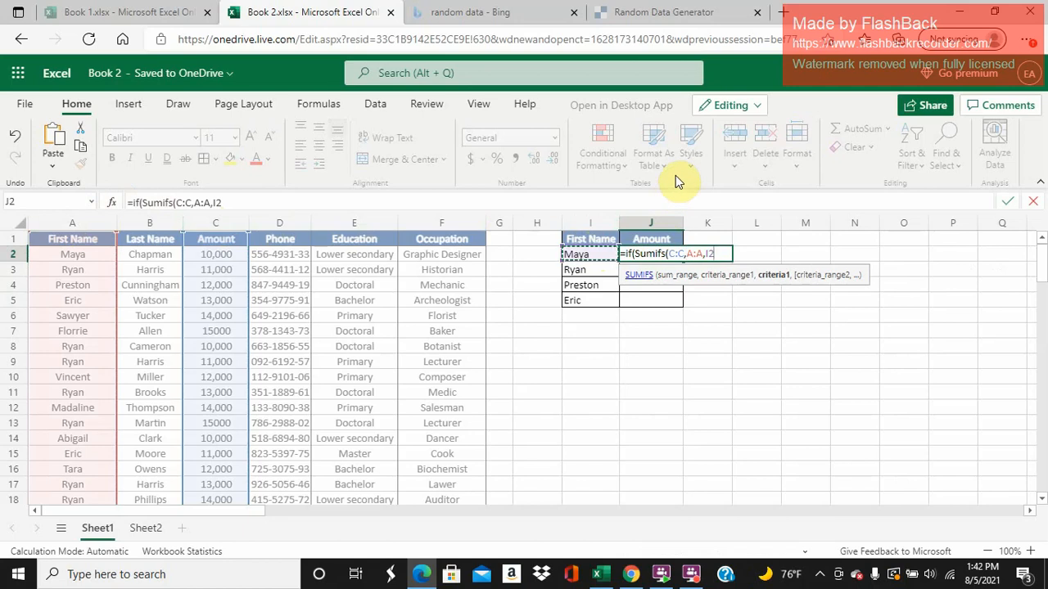
{"action": "type", "text": ")"}
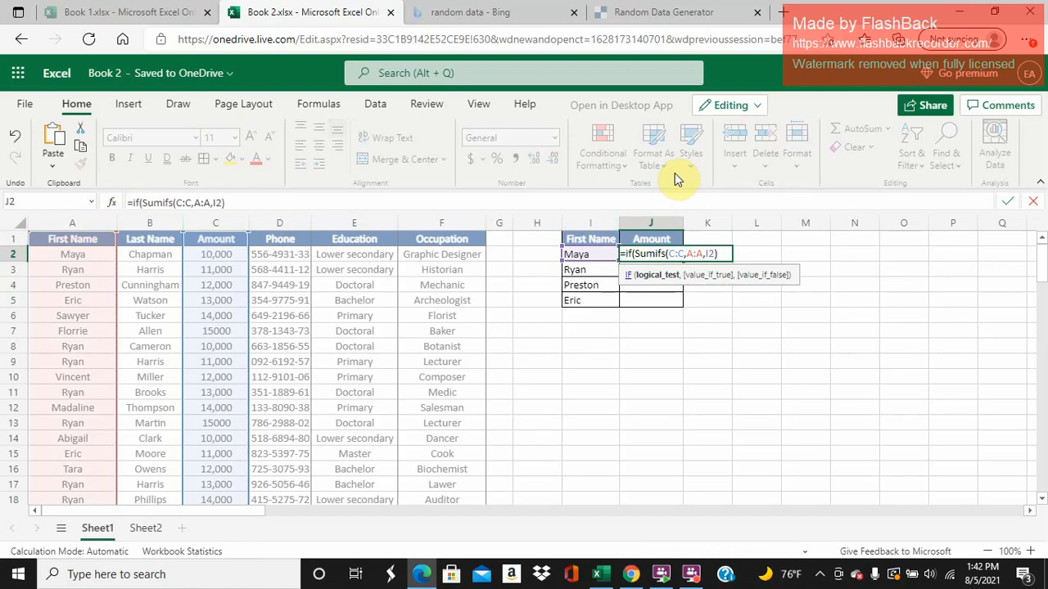
{"action": "type", "text": "<"}
- Make the IF formula's logical test check whether the SUMIFS result is greater than 11000
{"action": "key", "text": "BackSpace"}
{"action": "type", "text": ">10000"}
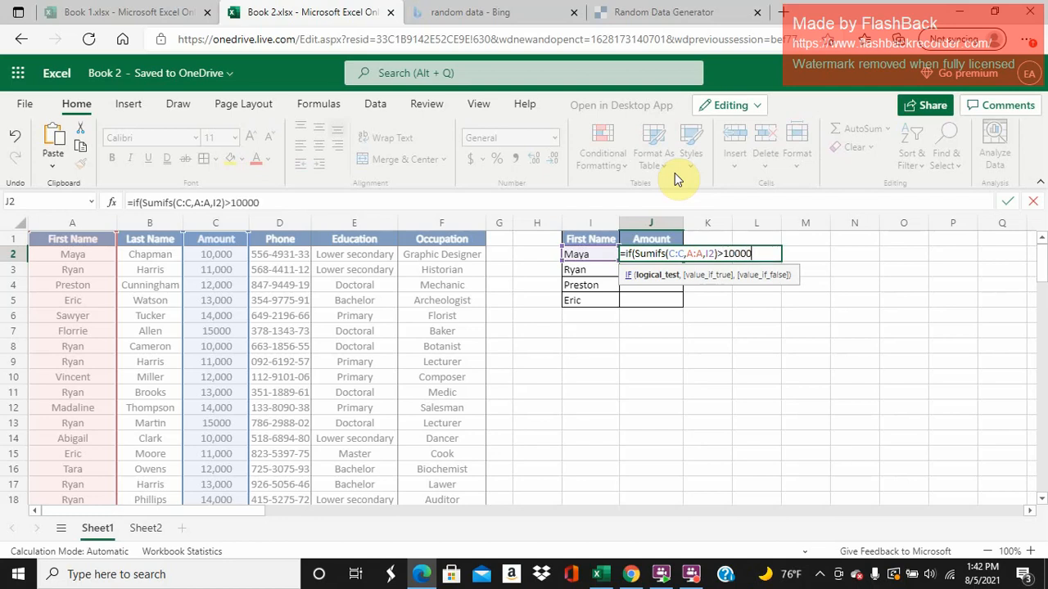
{"action": "key", "text": "BackSpace"}
{"action": "key", "text": "BackSpace"}
{"action": "key", "text": "BackSpace"}
{"action": "key", "text": "BackSpace"}
{"action": "type", "text": "1000,"}
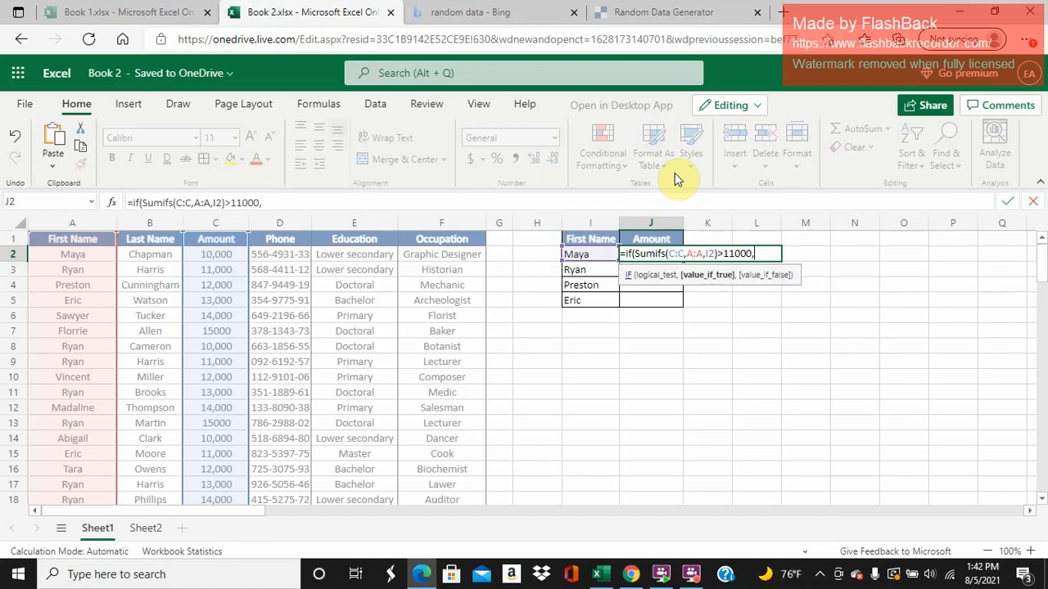
{"action": "type", "text": "\"Amount is Over"}
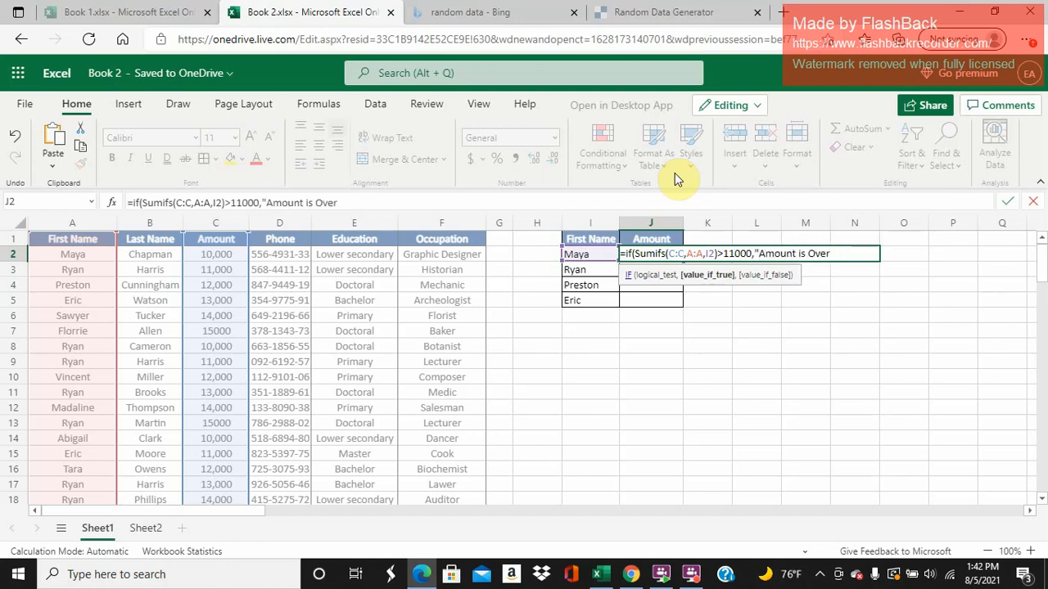
{"action": "type", "text": " 11,000\","}
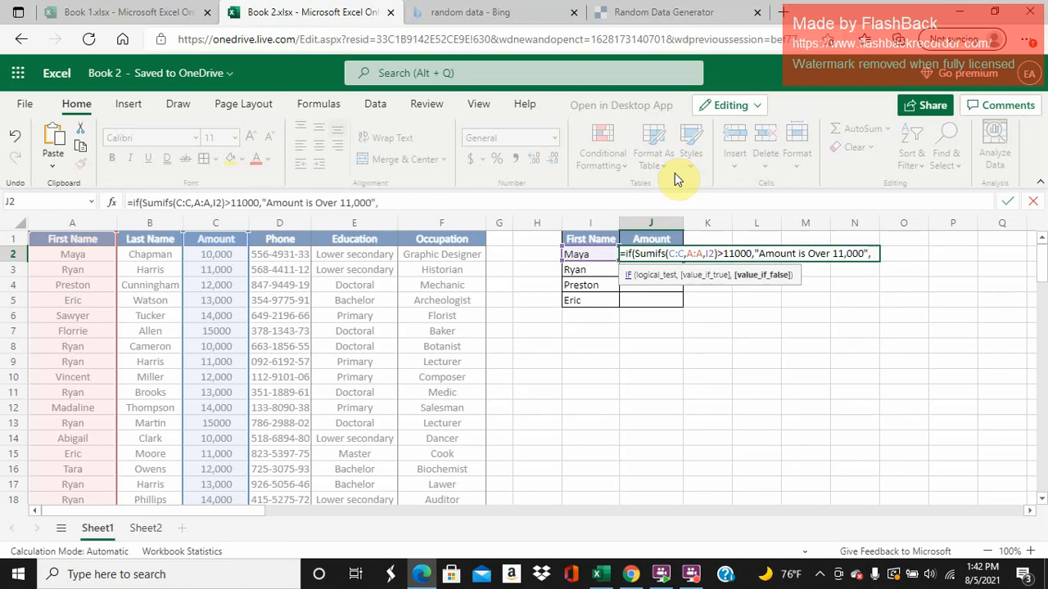
{"action": "type", "text": "\""}
{"action": "type", "text": "Amount"}
{"action": "type", "text": " is Ind"}
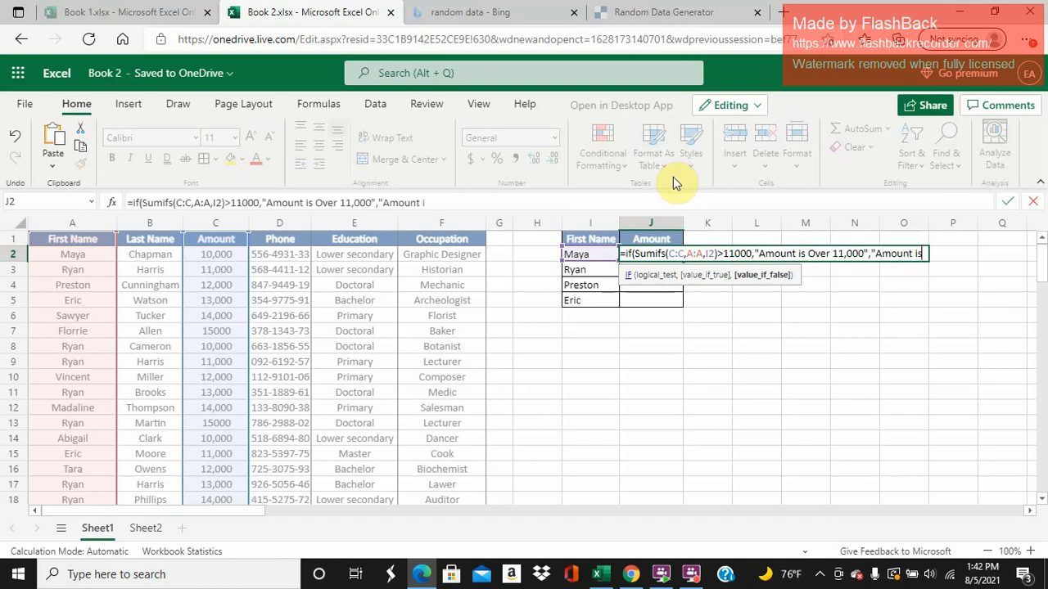
- Add "Amount is Under 11,000" as the value-if-false text and enter the completed IF formula in J2
{"action": "key", "text": "BackSpace"}
{"action": "key", "text": "BackSpace"}
{"action": "key", "text": "BackSpace"}
{"action": "type", "text": "Unde"}
{"action": "type", "text": "r 11,"}
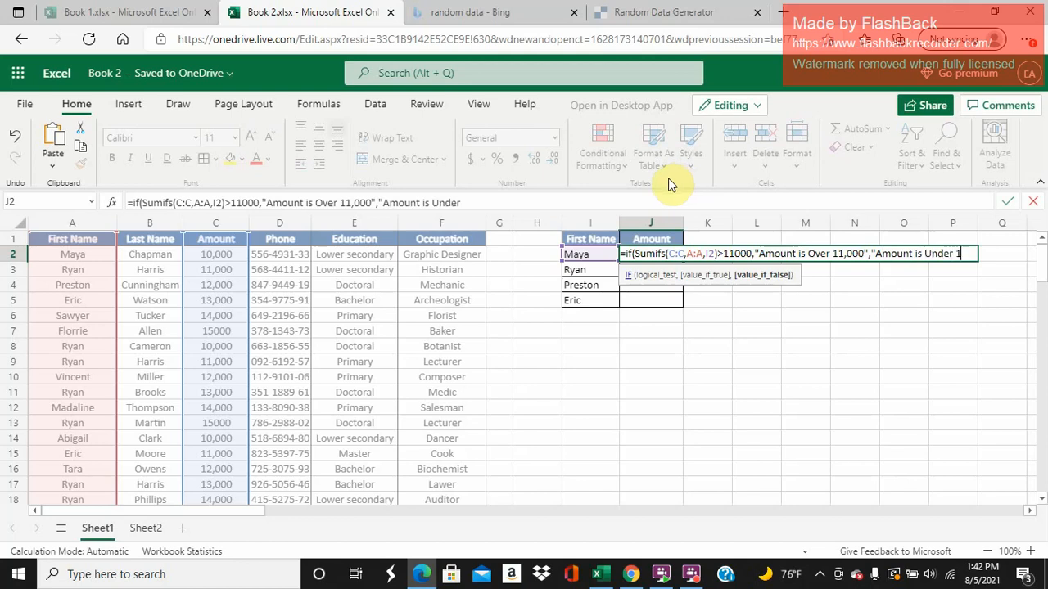
{"action": "type", "text": "000"}
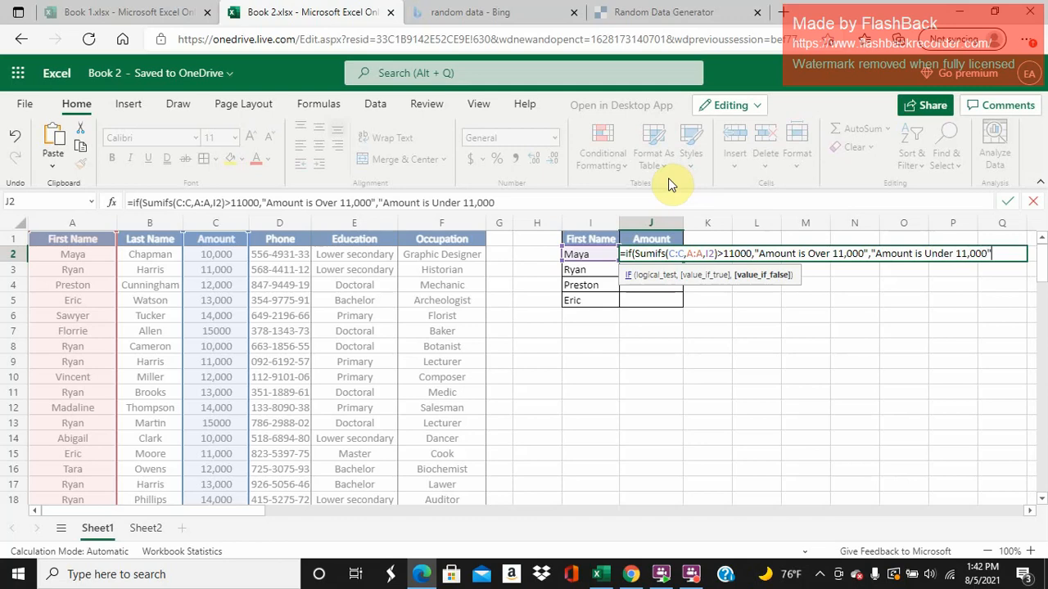
{"action": "type", "text": "\")"}
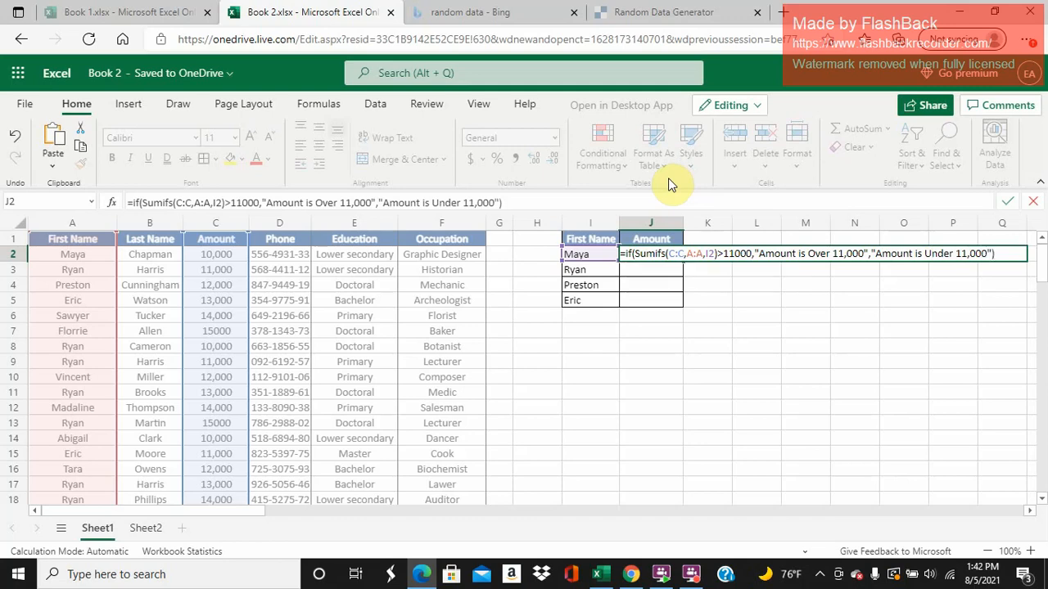
{"action": "key", "text": "Return"}
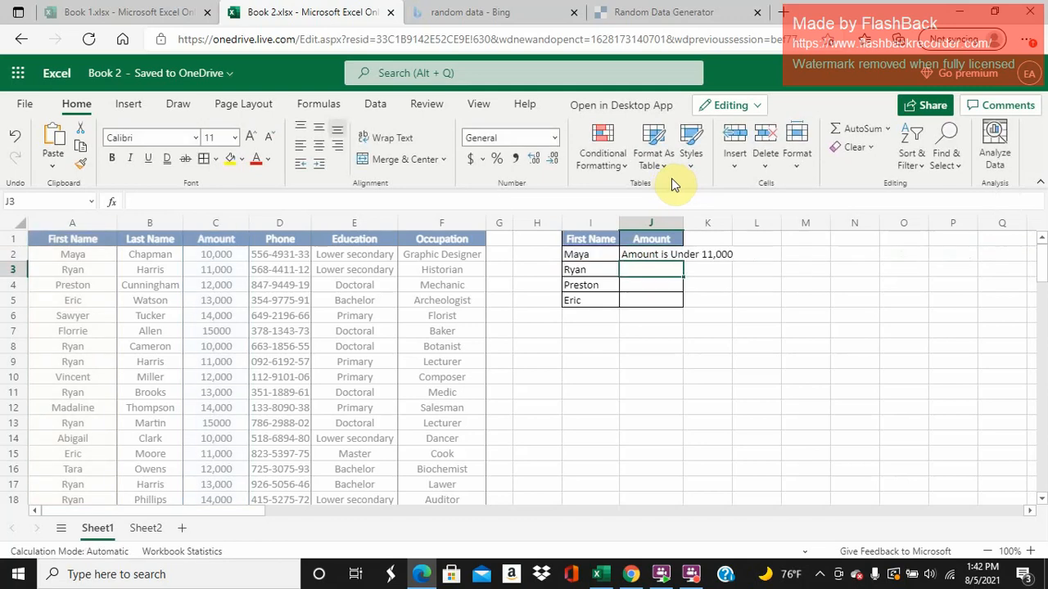
- Widen column J to fit the result text and fill the IF formula from J2 down to J5
{"action": "left_click_drag", "start_coordinate": [684, 223], "coordinate": [742, 228]}
{"action": "left_click", "coordinate": [720, 256]}
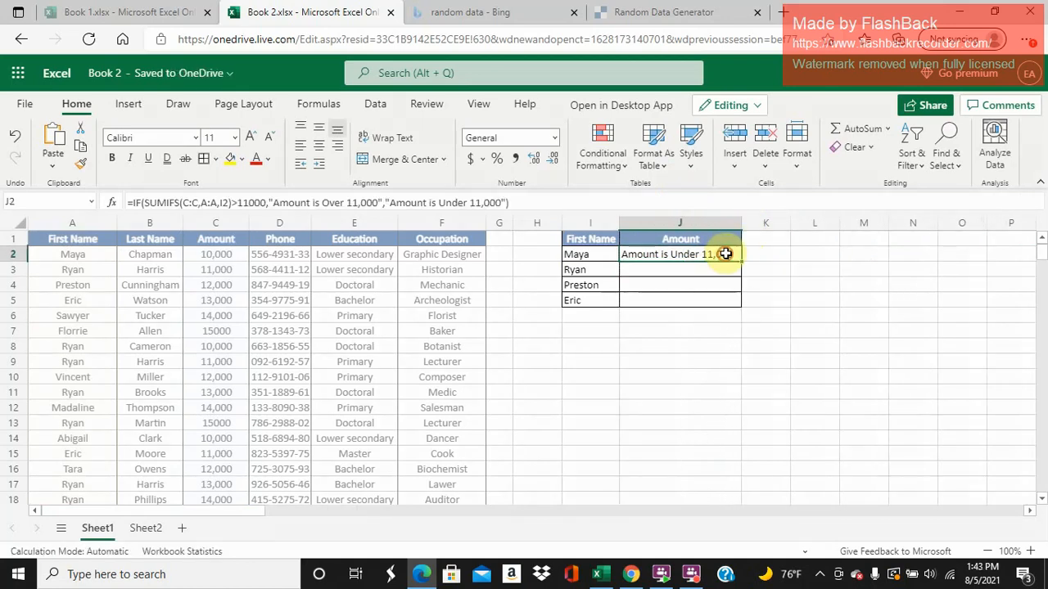
{"action": "left_click_drag", "start_coordinate": [739, 257], "coordinate": [736, 295]}
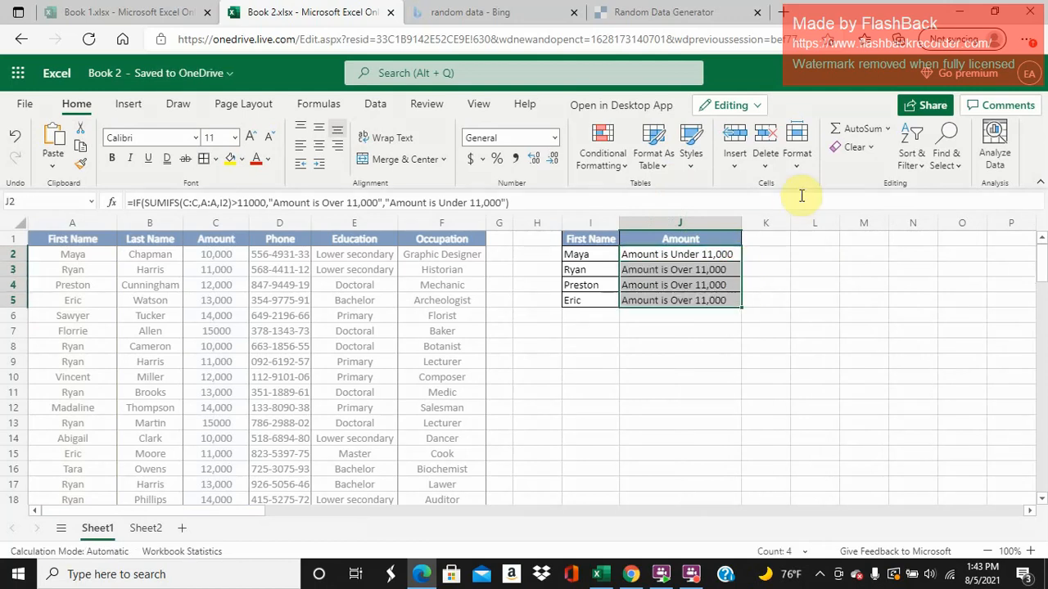
{"action": "left_click", "coordinate": [731, 345]}
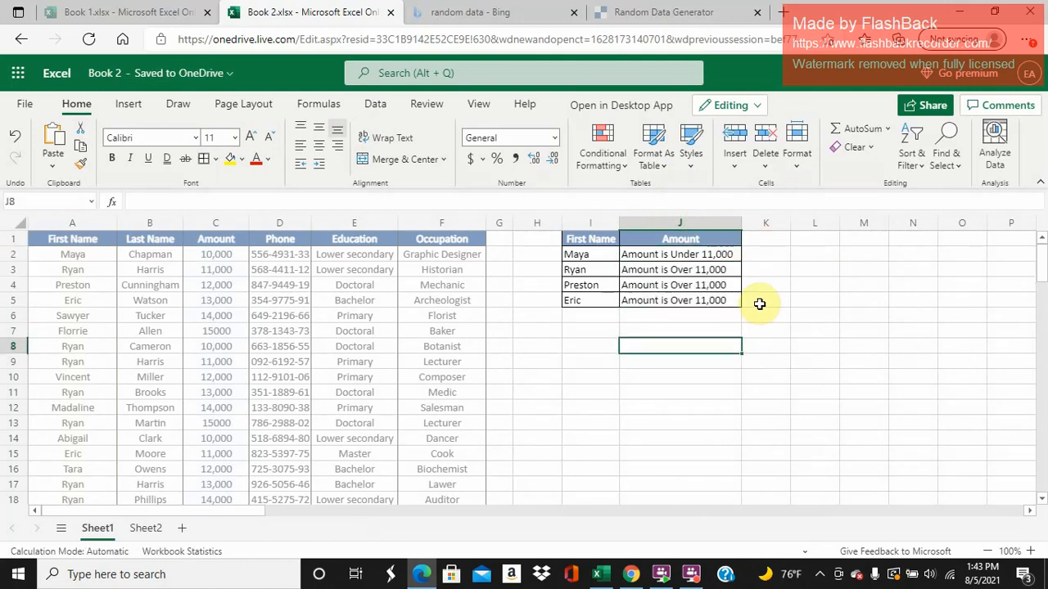